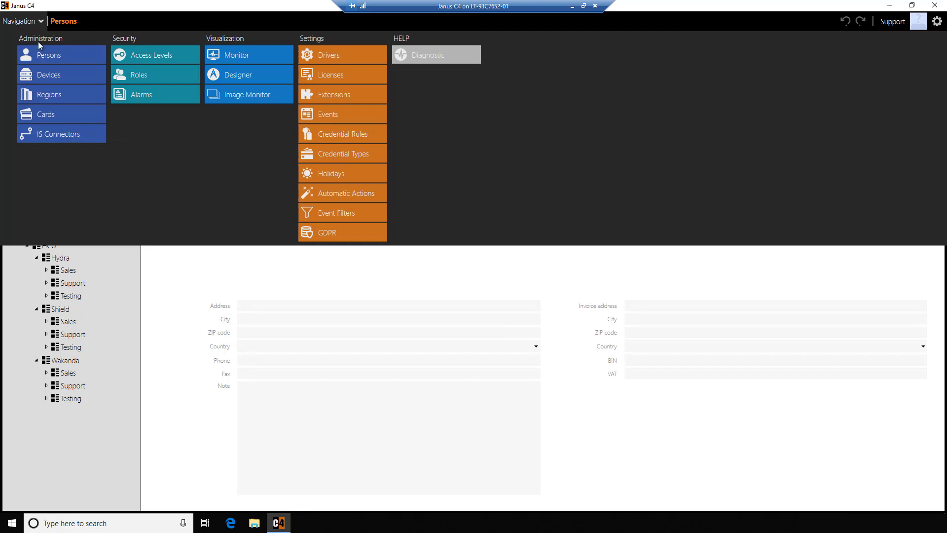
# Add a photo from the 5. User Images folder to the first person in the Stansted Office's Training Team.
pyautogui.click(40, 52)
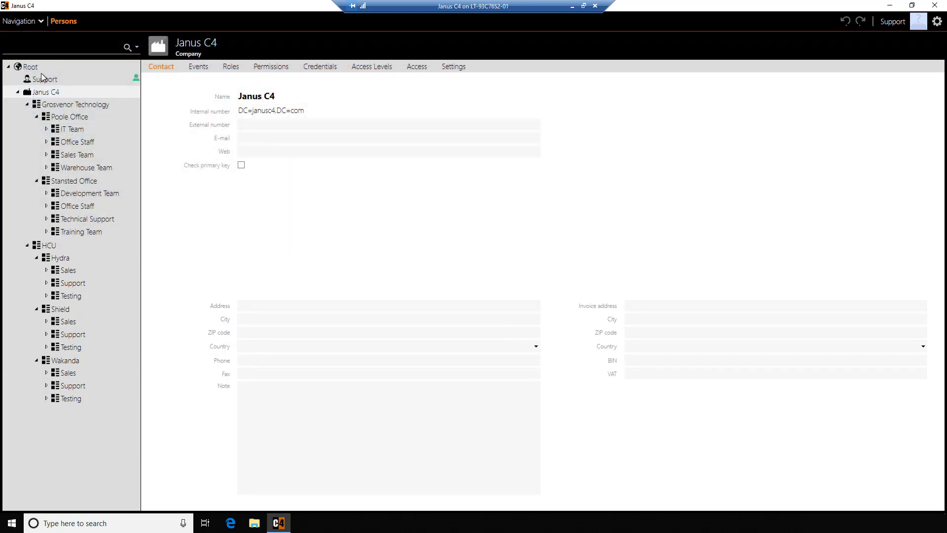
pyautogui.click(46, 231)
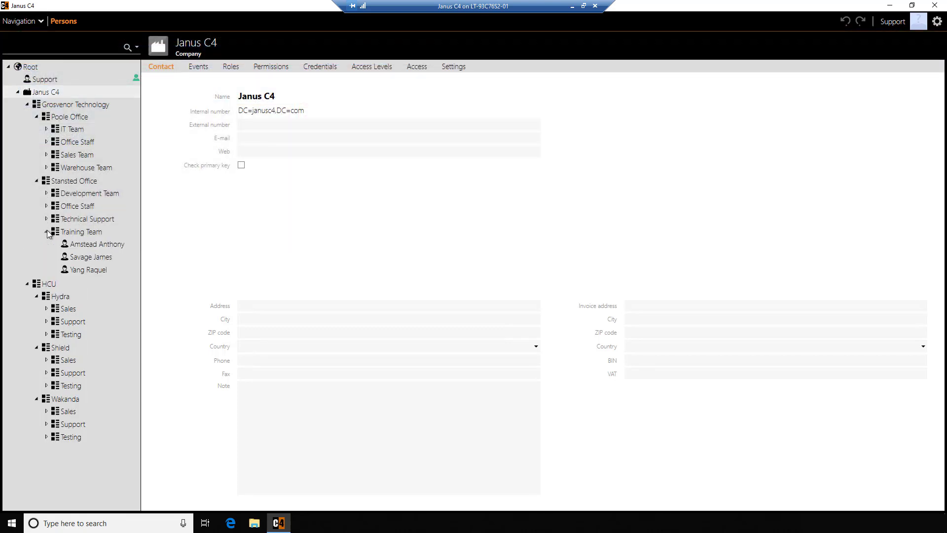
pyautogui.click(88, 246)
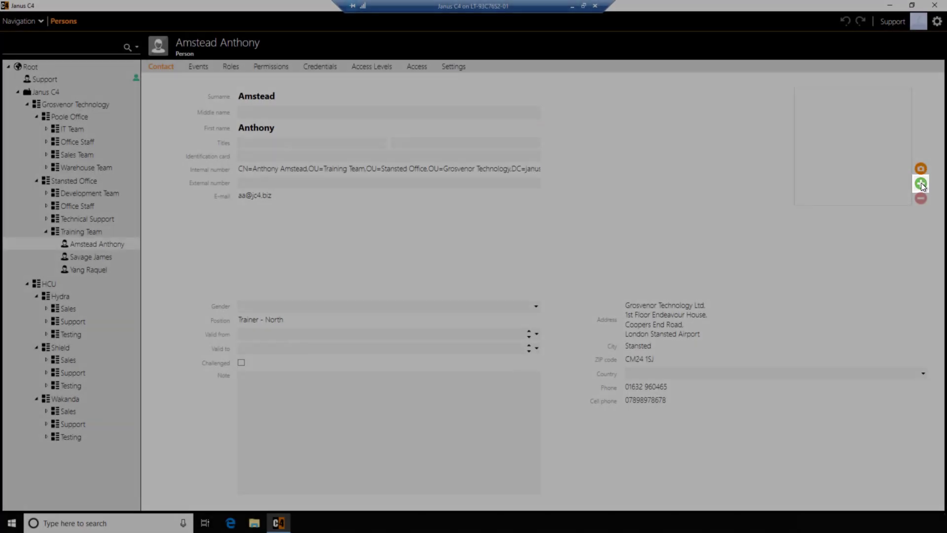
pyautogui.click(921, 183)
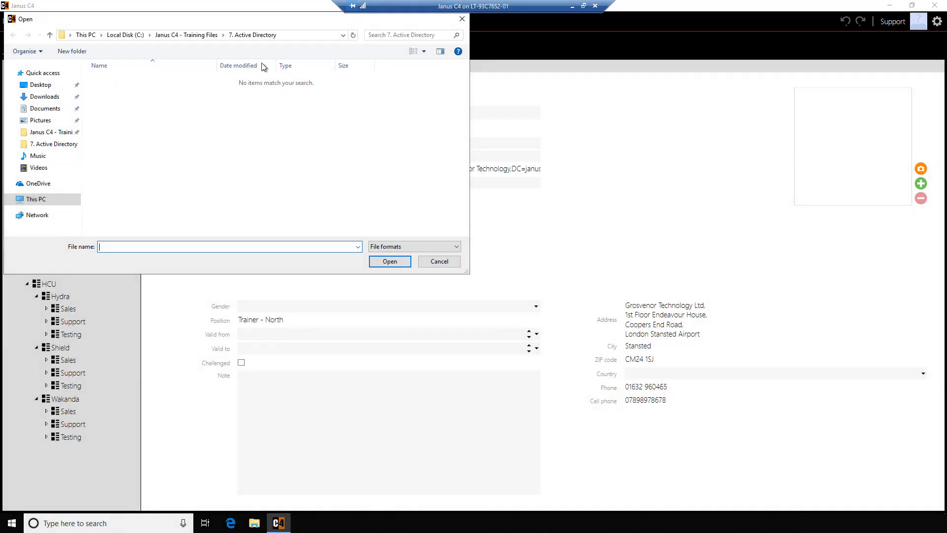
pyautogui.click(190, 38)
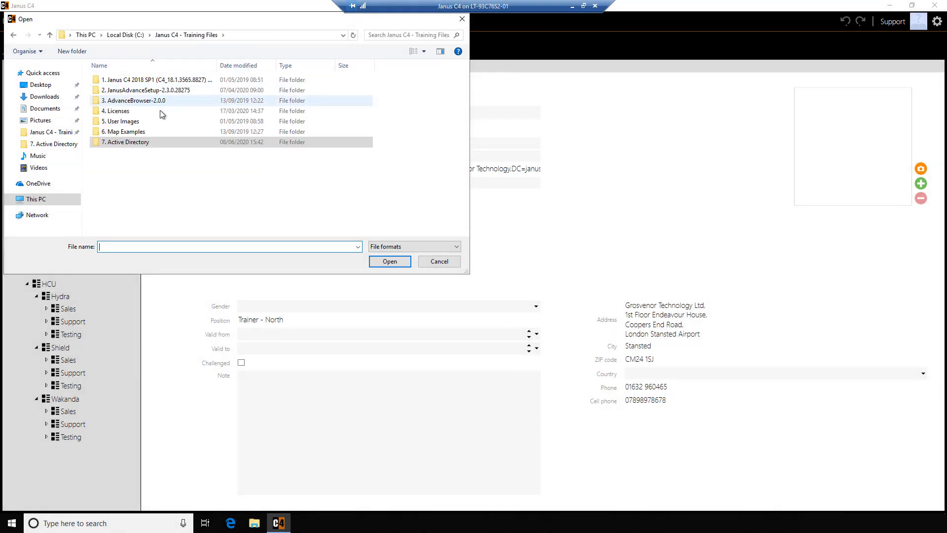
pyautogui.doubleClick(141, 122)
pyautogui.doubleClick(273, 88)
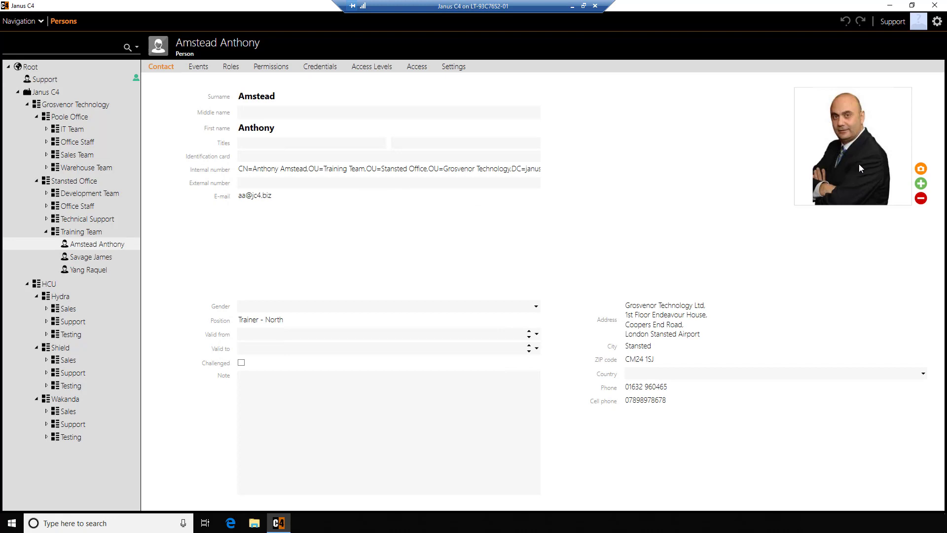
# Synchronize the Active Directory Integration connector under IS Connectors.
pyautogui.click(32, 24)
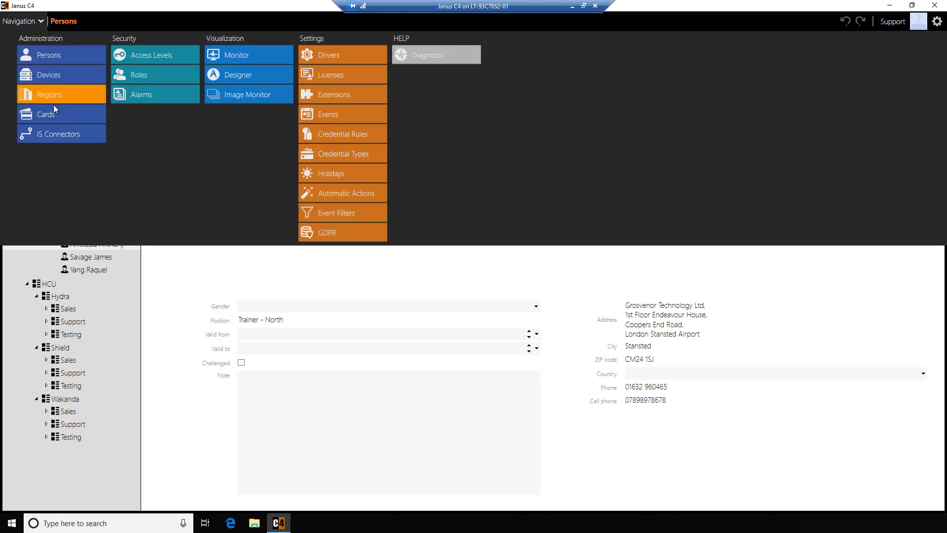
pyautogui.click(51, 135)
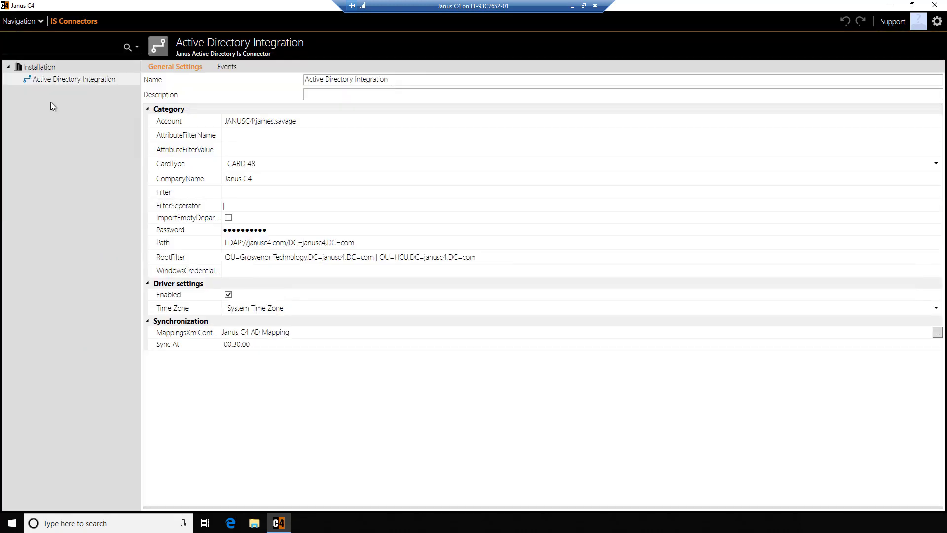
pyautogui.rightClick(50, 79)
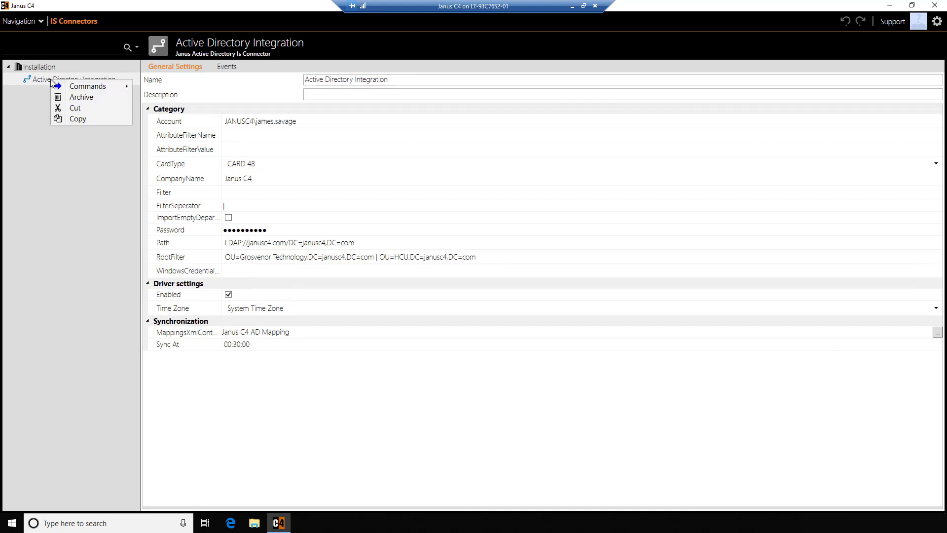
pyautogui.moveTo(95, 87)
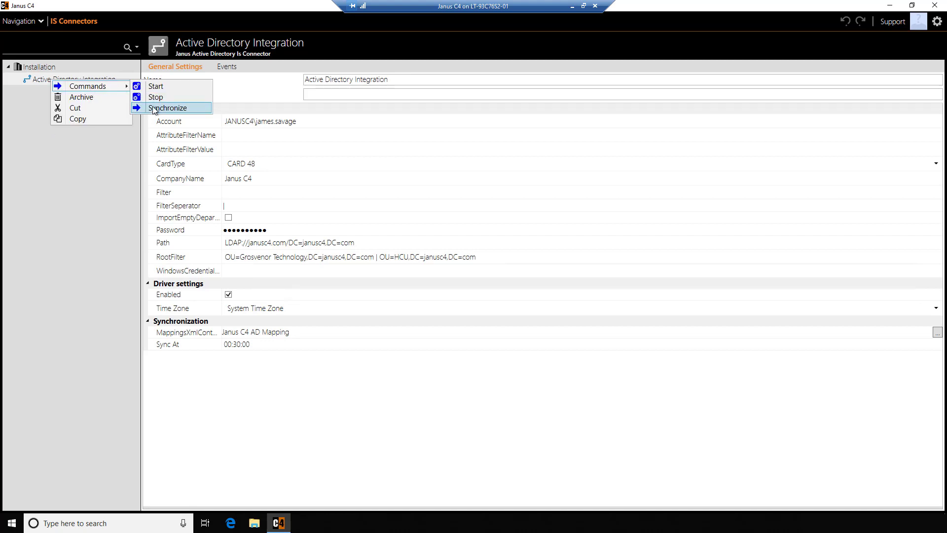
pyautogui.click(152, 107)
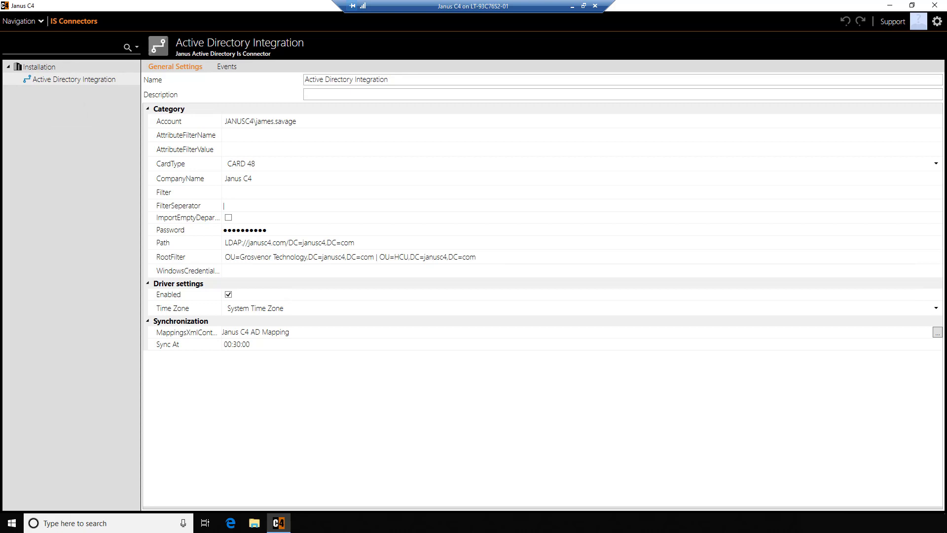
# Check the photo on the Training Team person's contact record, then return to the IS Connectors.
pyautogui.click(30, 22)
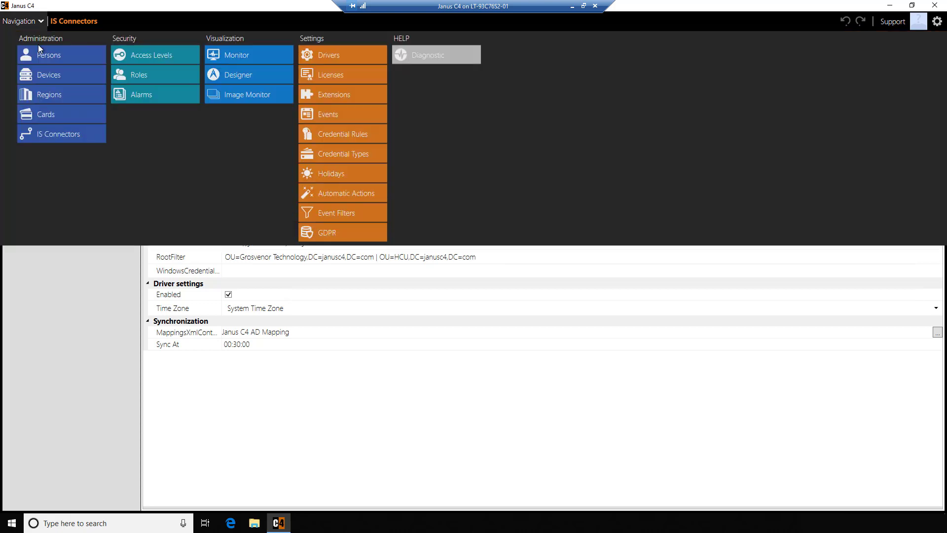
pyautogui.click(40, 57)
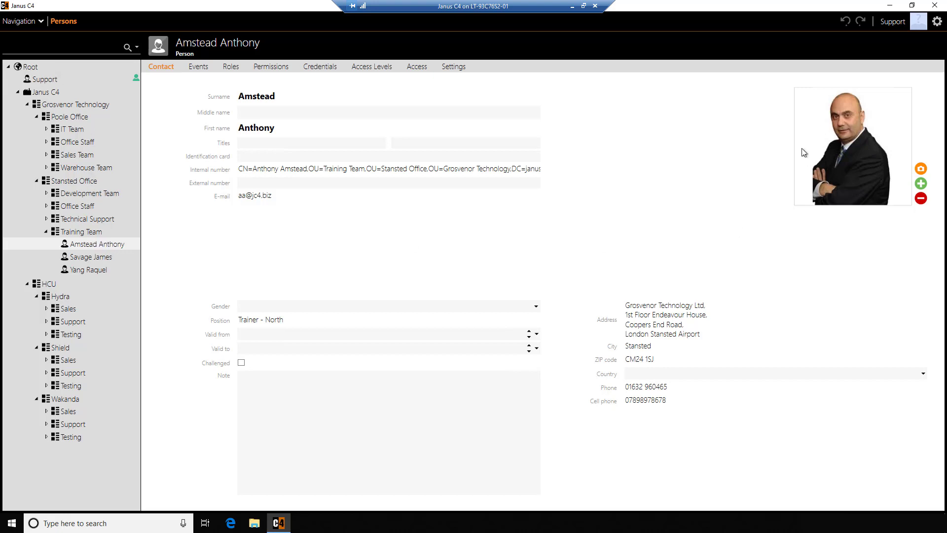
pyautogui.click(41, 22)
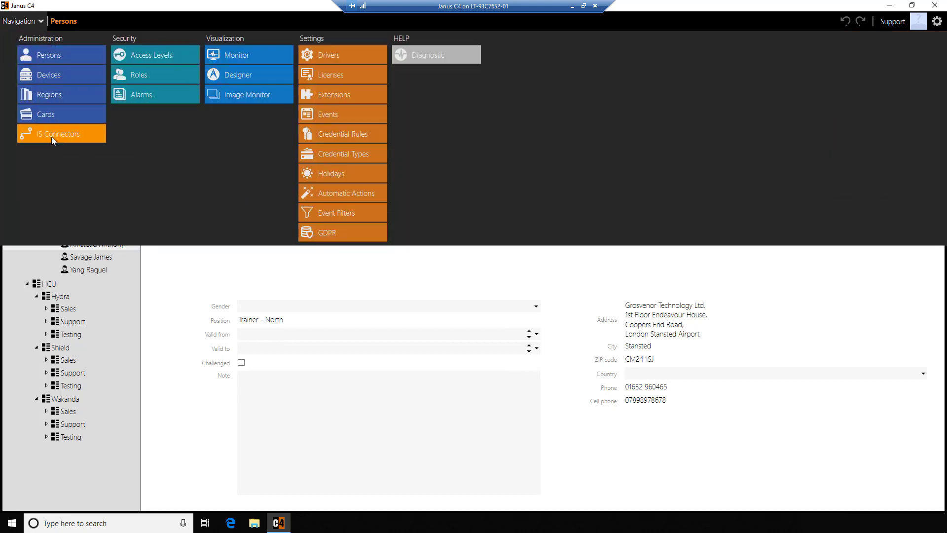
pyautogui.click(52, 137)
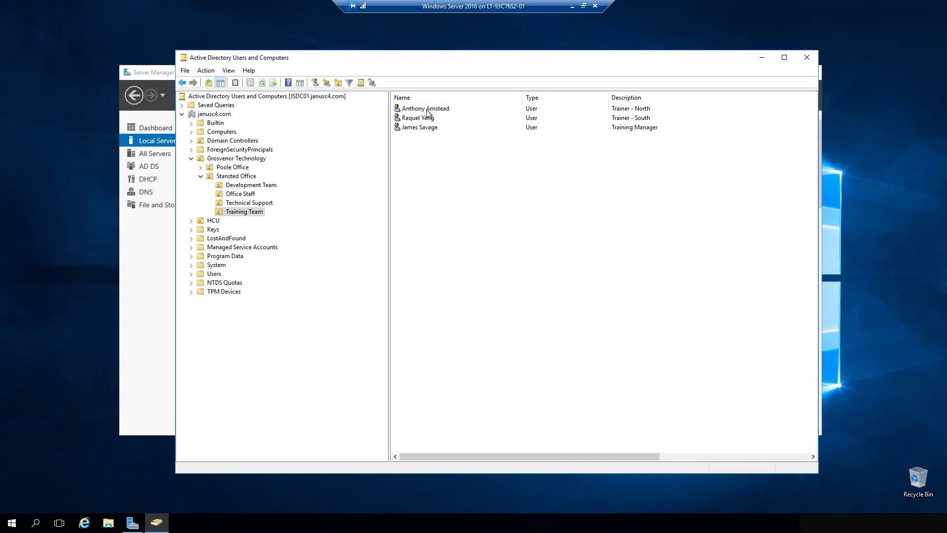
# In Active Directory Users and Computers, move the Trainer - North user from Training Team to Technical Support and view that unit's users.
pyautogui.click(426, 110)
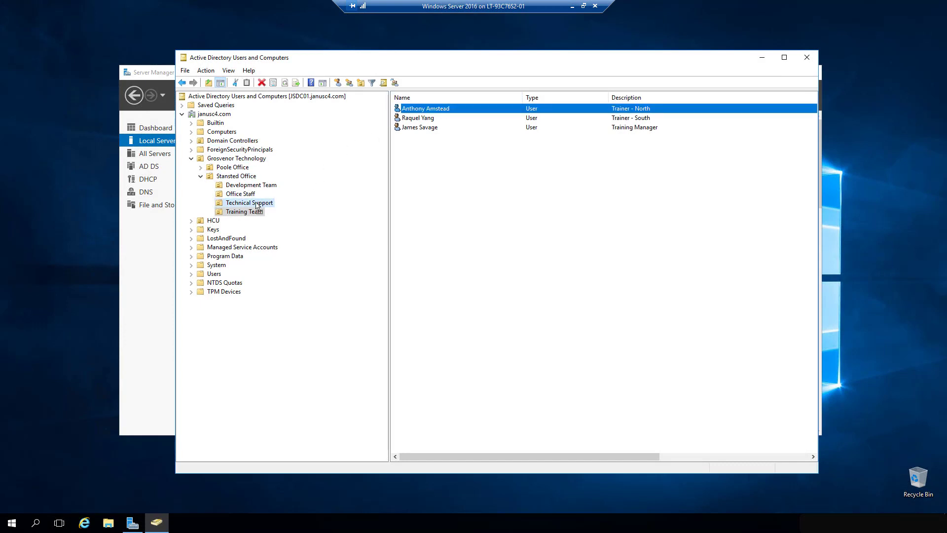
pyautogui.moveTo(256, 206); pyautogui.dragTo(256, 207)
pyautogui.click(464, 295)
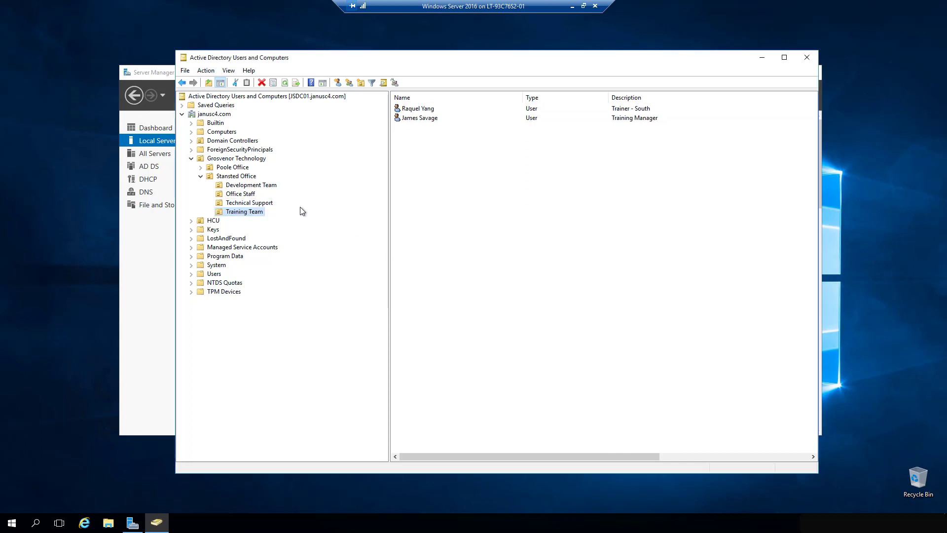
pyautogui.click(249, 203)
pyautogui.click(444, 147)
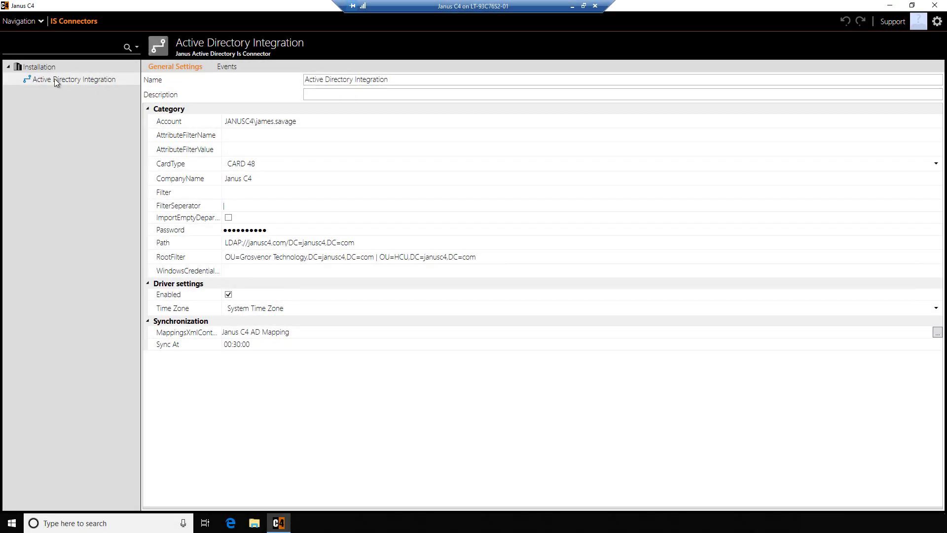
# Switch to Janus C4, synchronize the Active Directory Integration connector again and resolve the credentials synchronization request.
pyautogui.rightClick(56, 82)
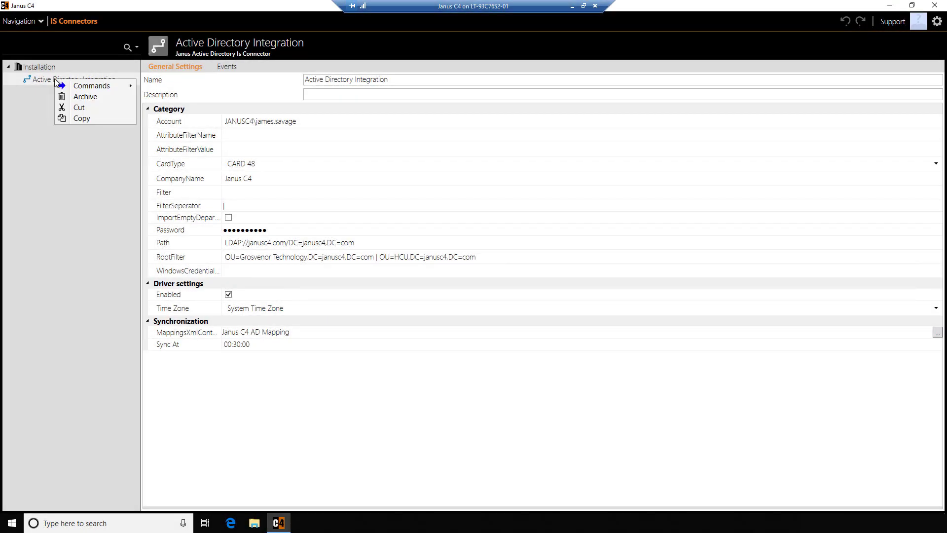
pyautogui.moveTo(82, 87)
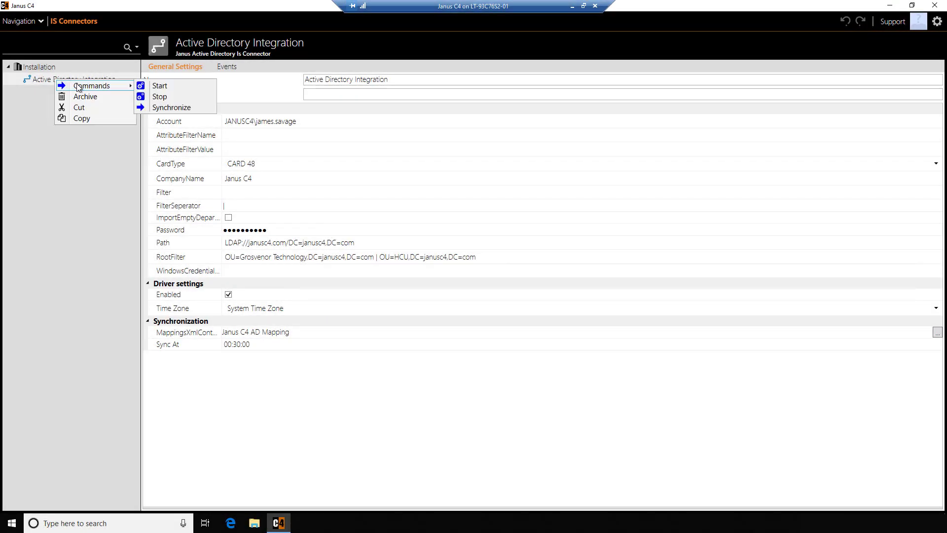
pyautogui.click(162, 108)
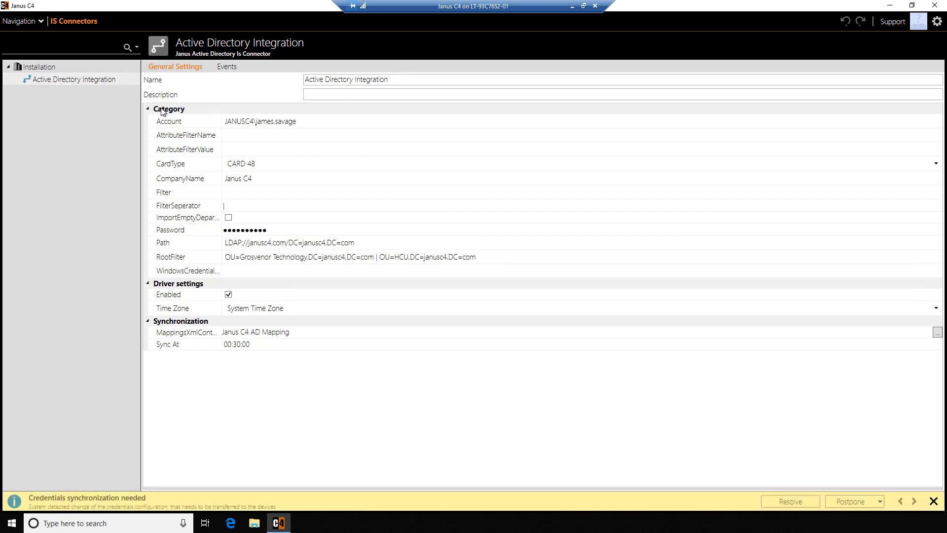
pyautogui.click(789, 501)
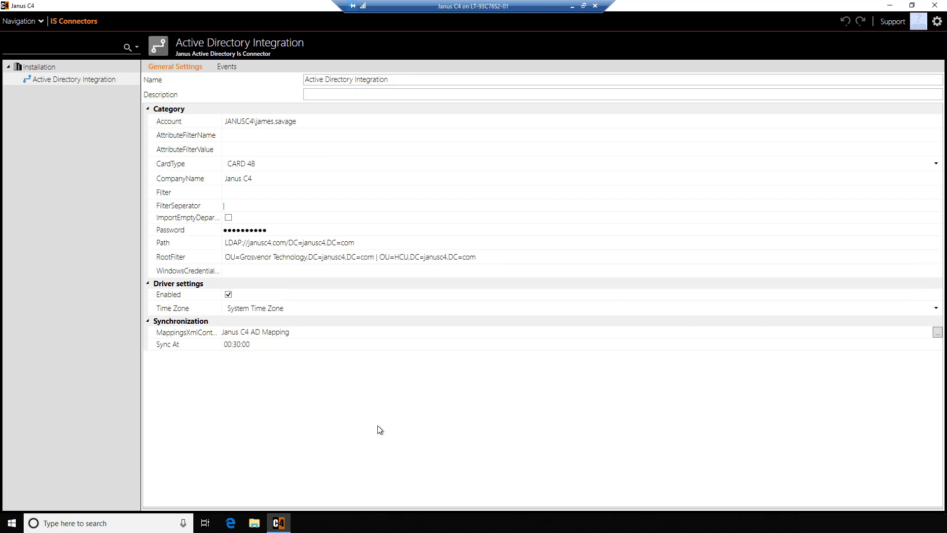
# Examine the moved person's contact record and photo under Technical Support in Persons.
pyautogui.click(26, 21)
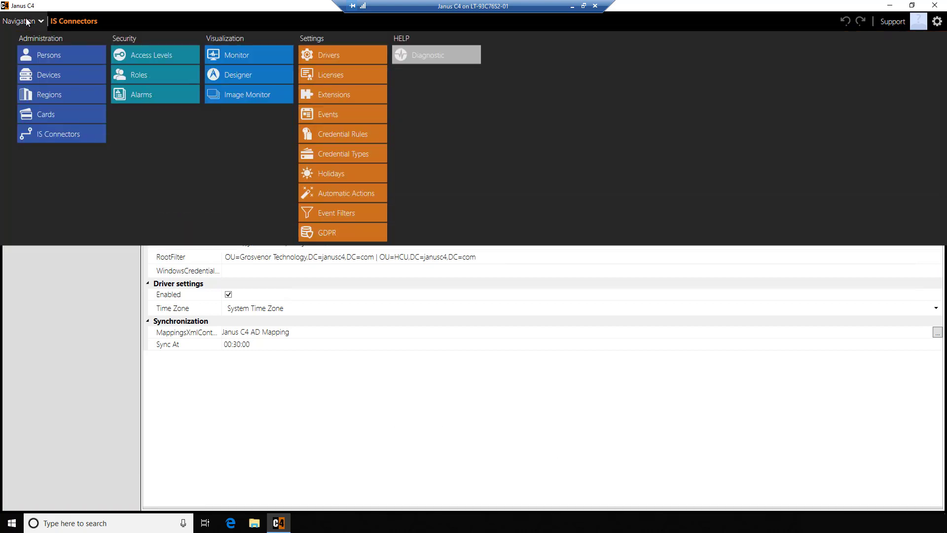
pyautogui.click(49, 55)
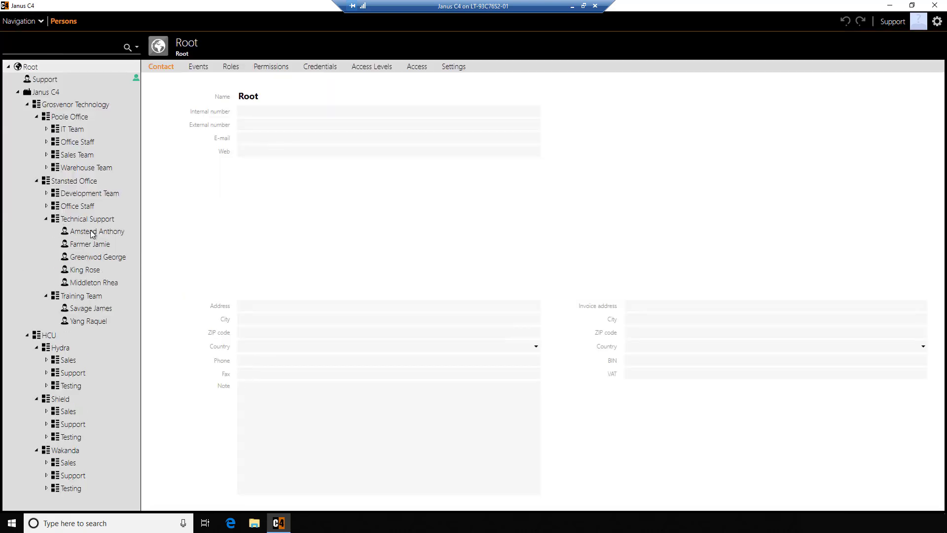
pyautogui.click(91, 231)
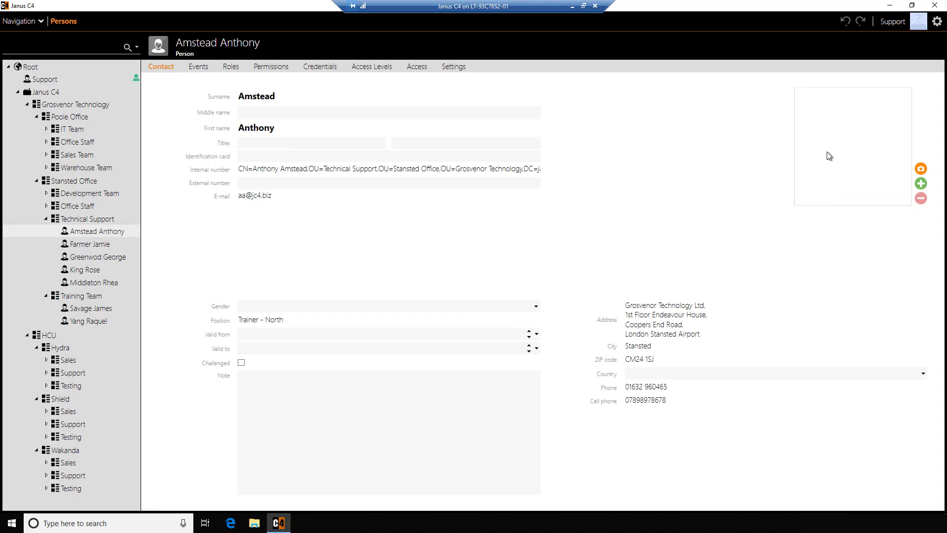
# Show archived persons, compare the archived Training Team record with the active Technical Support one, and hide archived persons again.
pyautogui.click(136, 48)
pyautogui.click(7, 88)
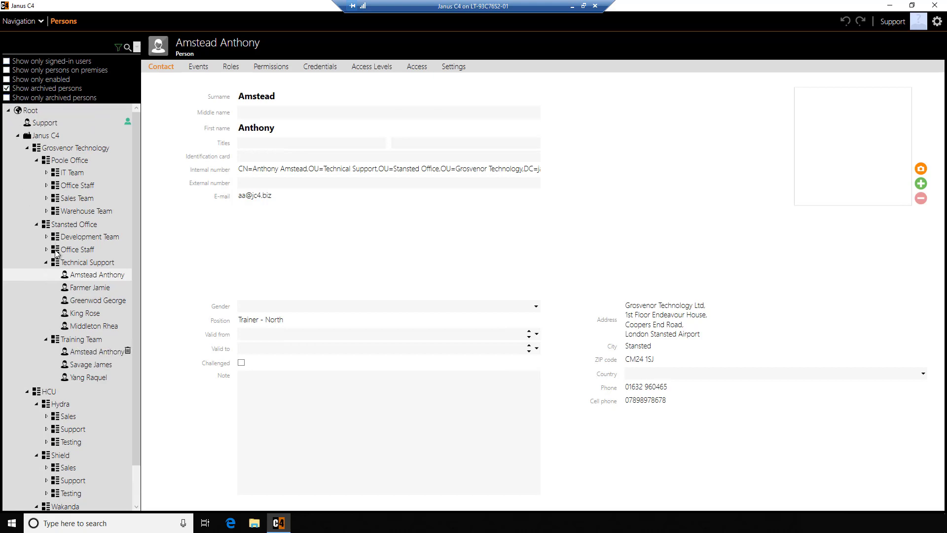
pyautogui.click(94, 352)
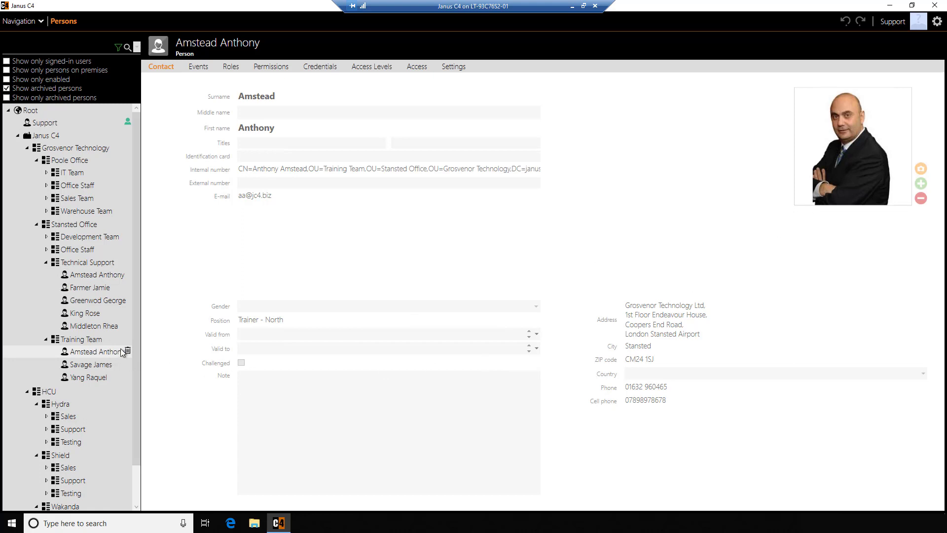
pyautogui.click(97, 276)
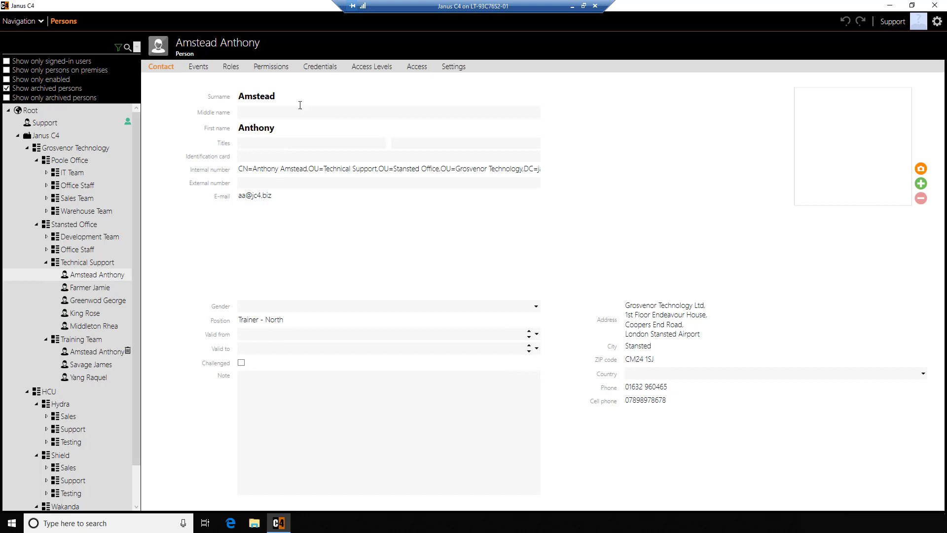
pyautogui.click(7, 90)
pyautogui.click(138, 48)
# Return to the Active Directory Integration connector and select its synchronization mappings XML setting.
pyautogui.click(31, 20)
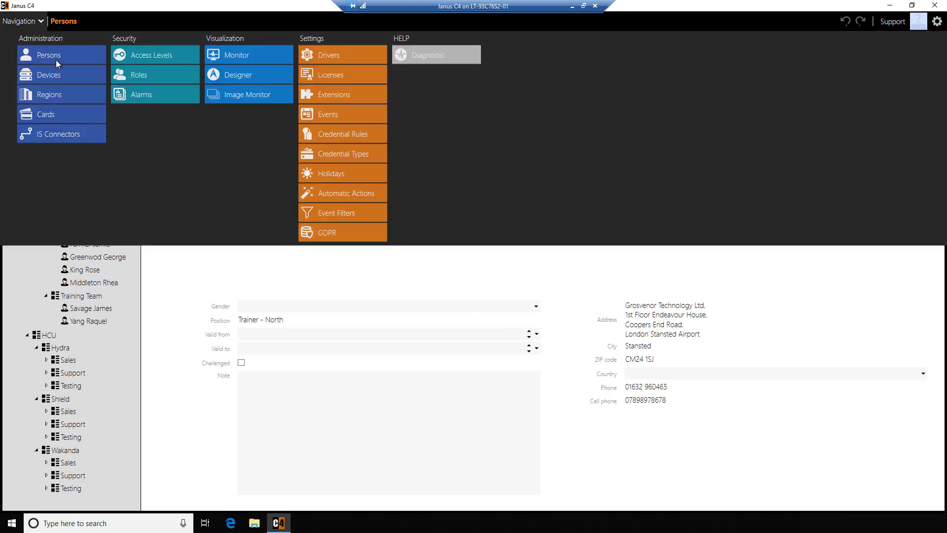
pyautogui.click(54, 142)
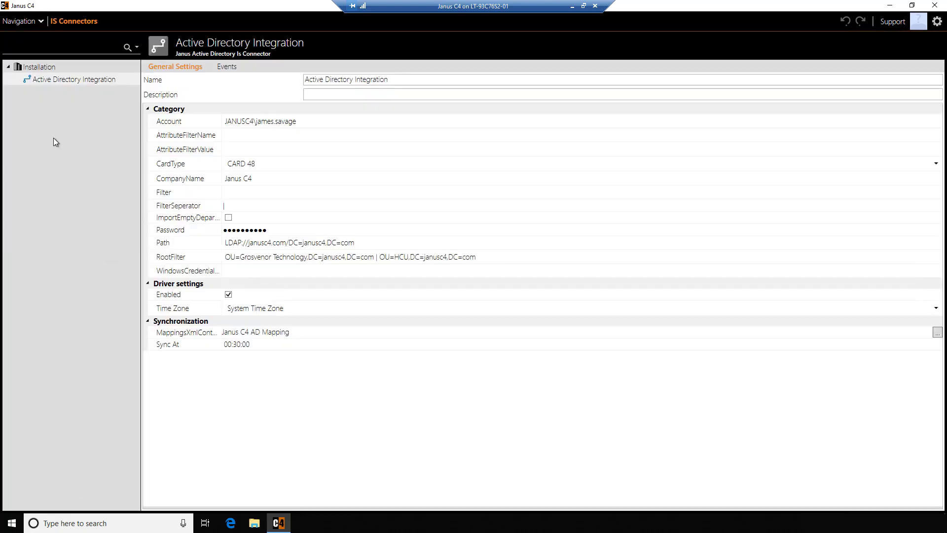
pyautogui.click(262, 331)
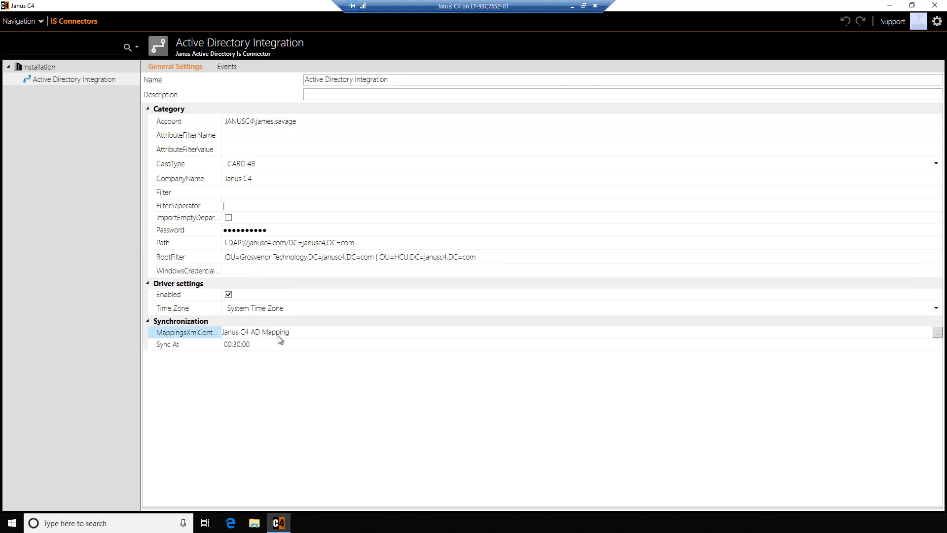
# Open Active Directory Mapping File from the 7. Active Directory folder in Notepad, highlight its optional InternalNumber tracking mapping, and close the file.
pyautogui.click(260, 522)
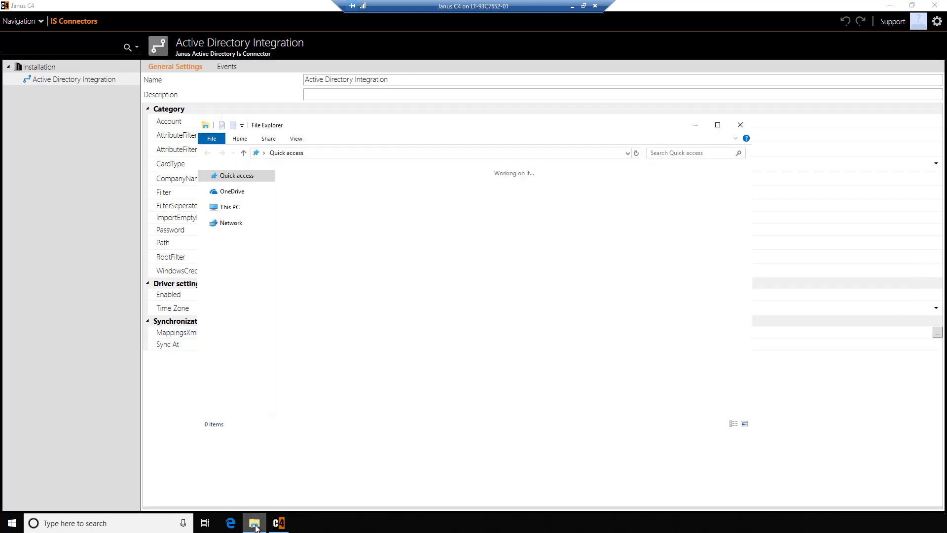
pyautogui.click(249, 246)
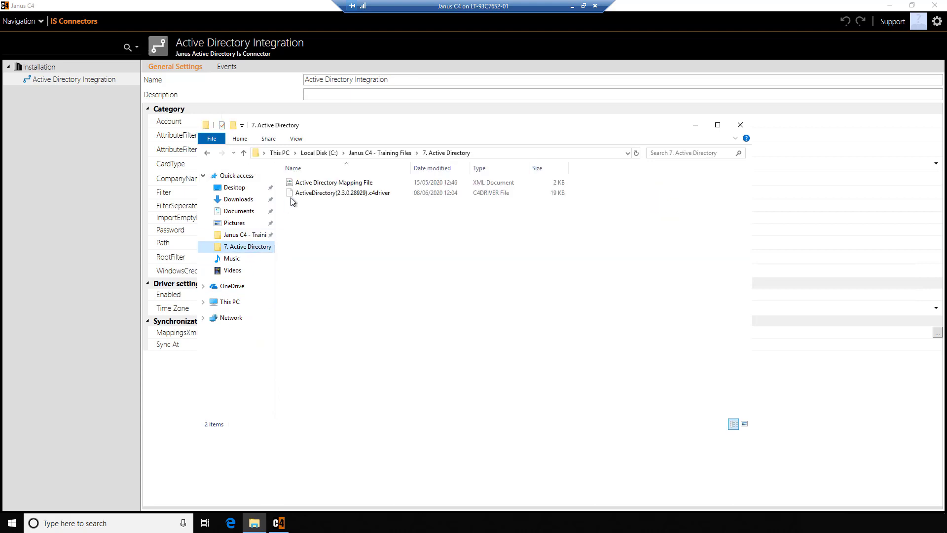
pyautogui.rightClick(337, 184)
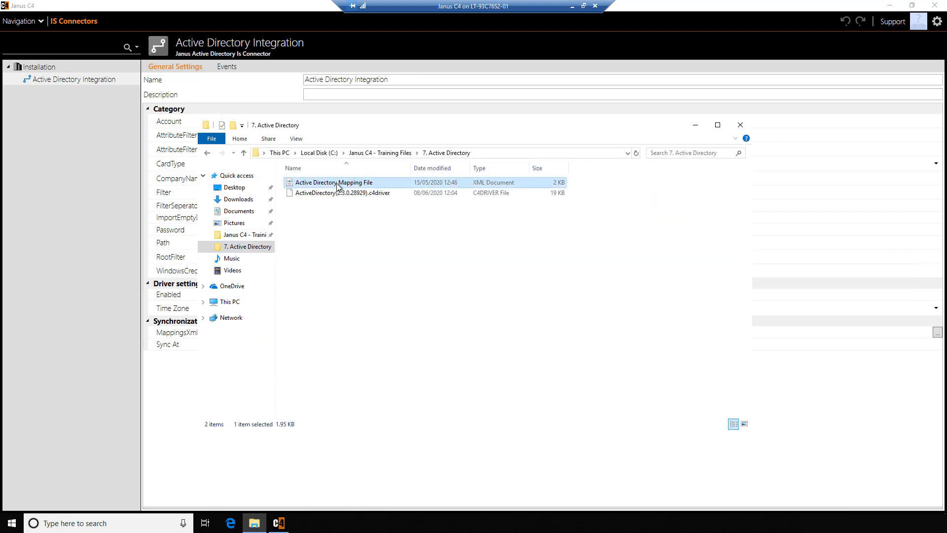
pyautogui.moveTo(389, 238)
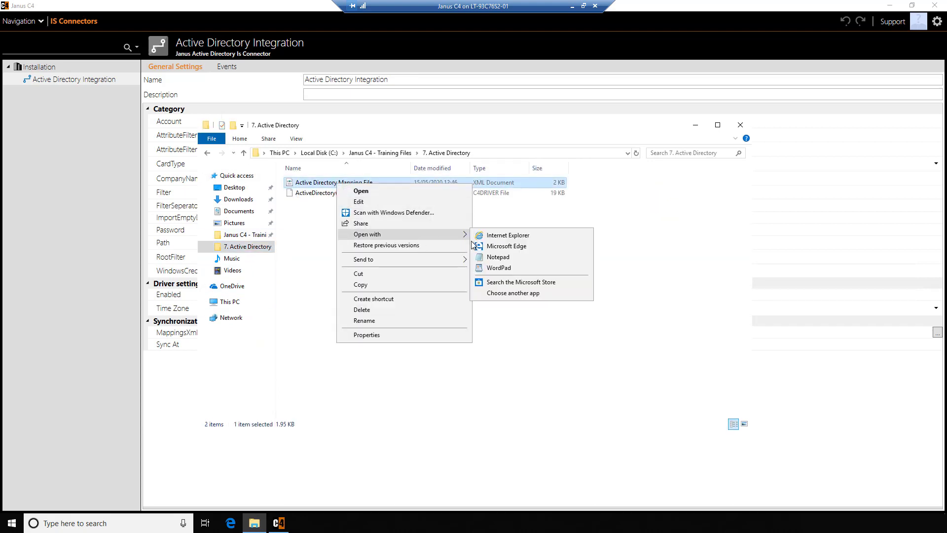
pyautogui.click(493, 257)
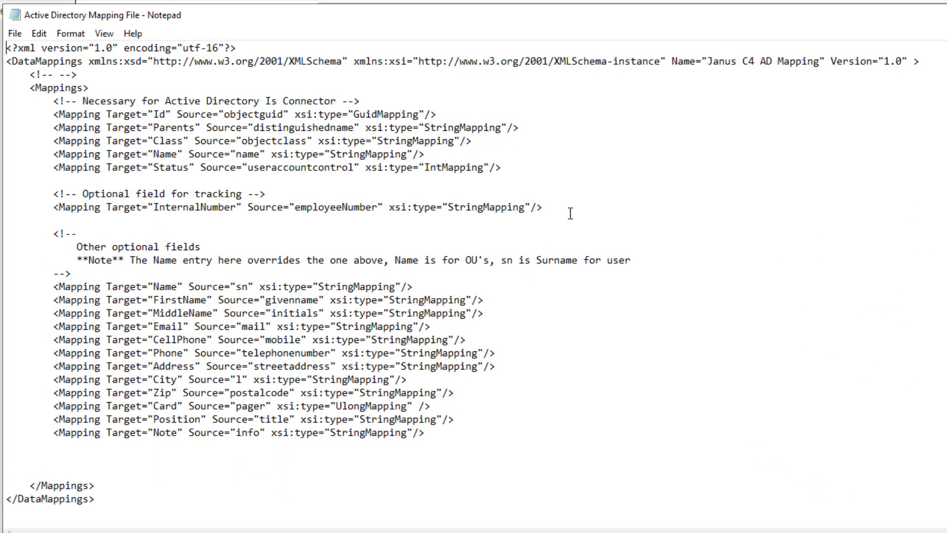
pyautogui.moveTo(528, 207); pyautogui.dragTo(23, 193)
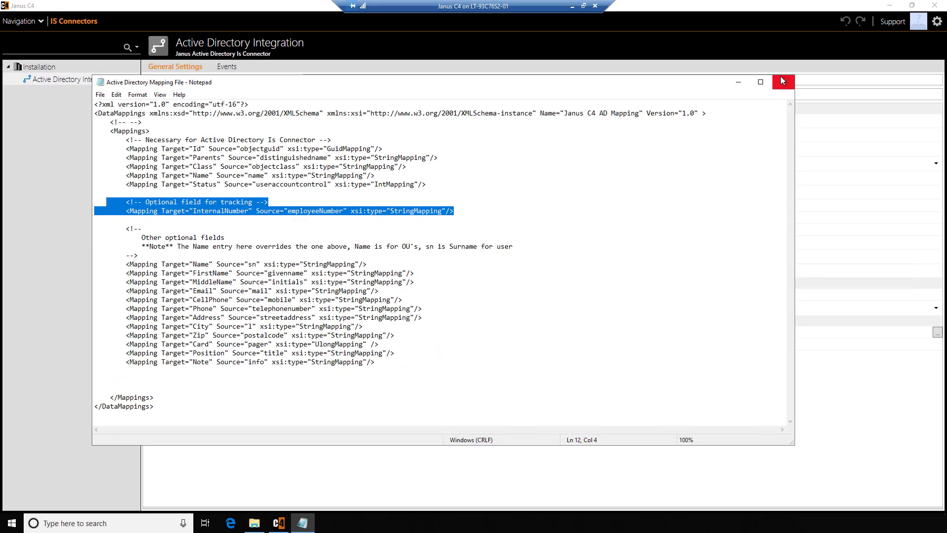
pyautogui.click(782, 76)
# Return to Persons in Janus C4 and highlight the full Internal number of the moved person under Technical Support.
pyautogui.click(23, 21)
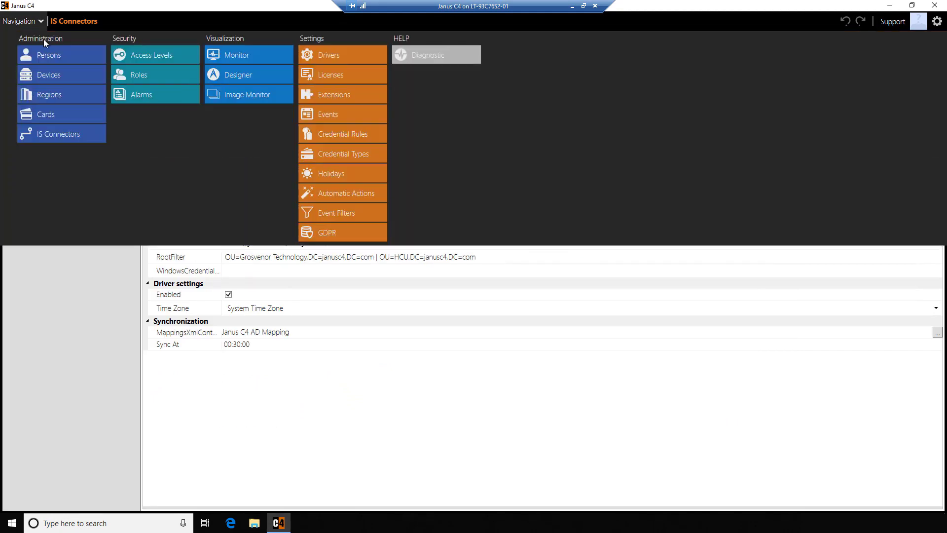
pyautogui.click(46, 55)
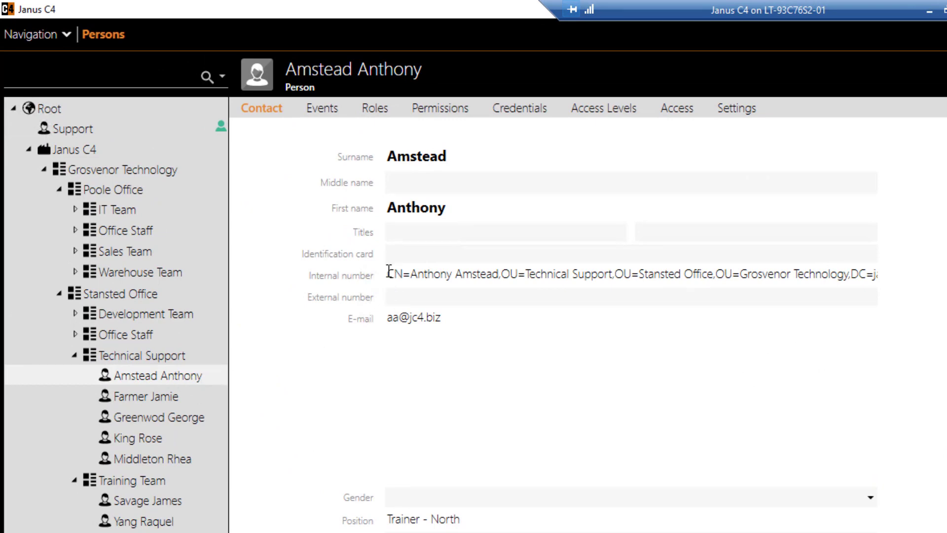
pyautogui.moveTo(388, 273); pyautogui.dragTo(900, 277)
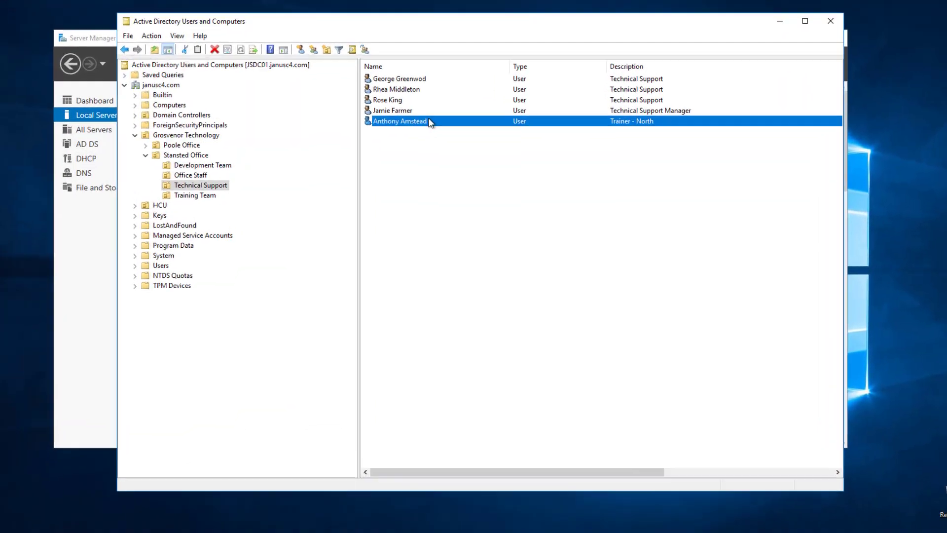
# Switch to Active Directory Users and Computers and enter the employee number in the moved Trainer - North user's employeeNumber attribute, applying the change.
pyautogui.doubleClick(430, 121)
pyautogui.click(615, 200)
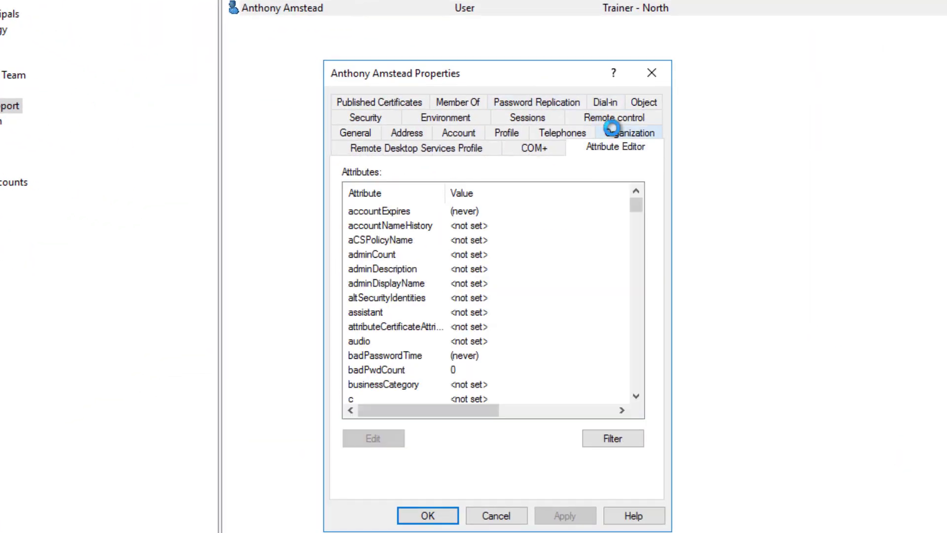
pyautogui.scroll(-5, 414, 298)
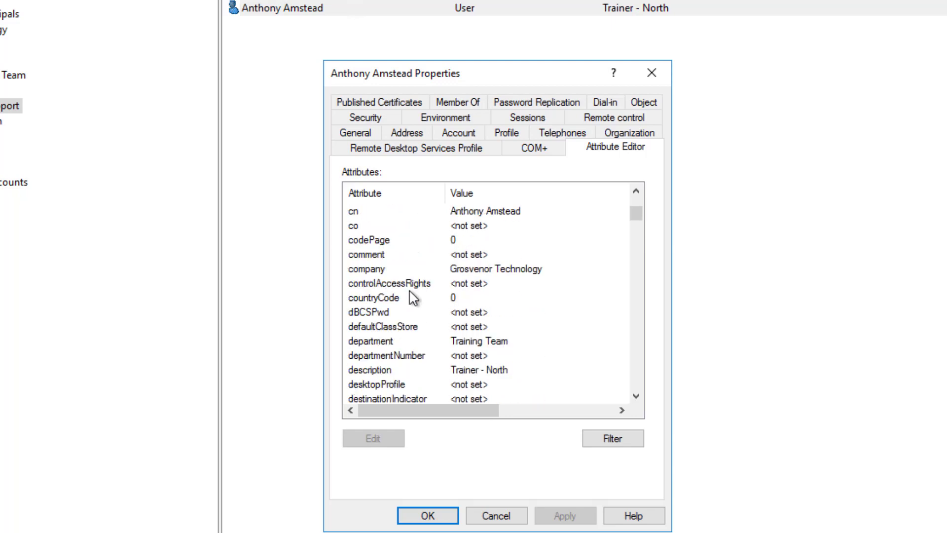
pyautogui.scroll(-4, 413, 298)
pyautogui.click(417, 355)
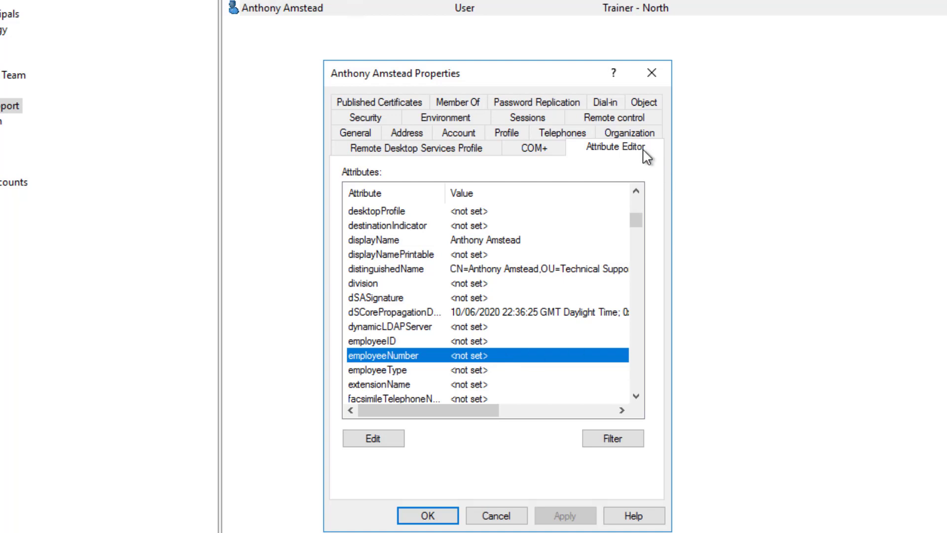
pyautogui.doubleClick(470, 360)
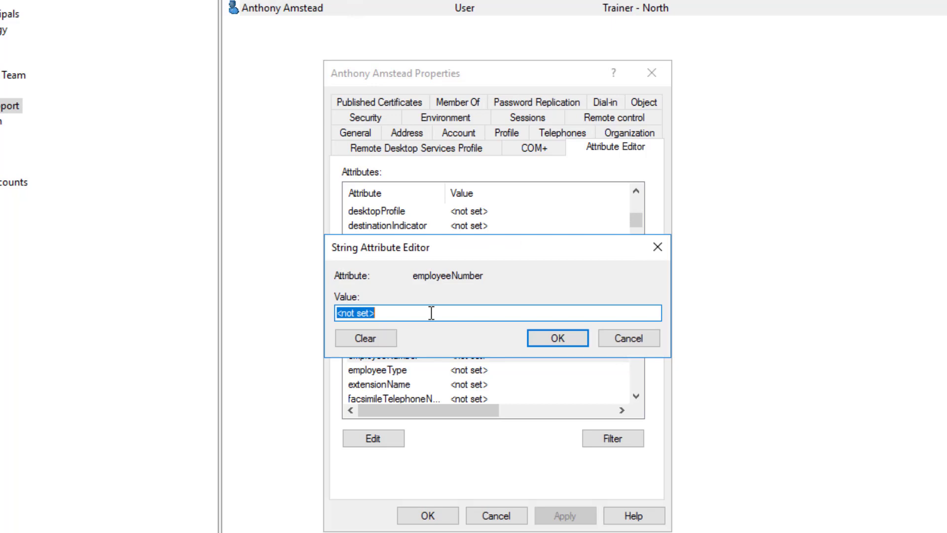
pyautogui.write('AA01')
pyautogui.click(553, 343)
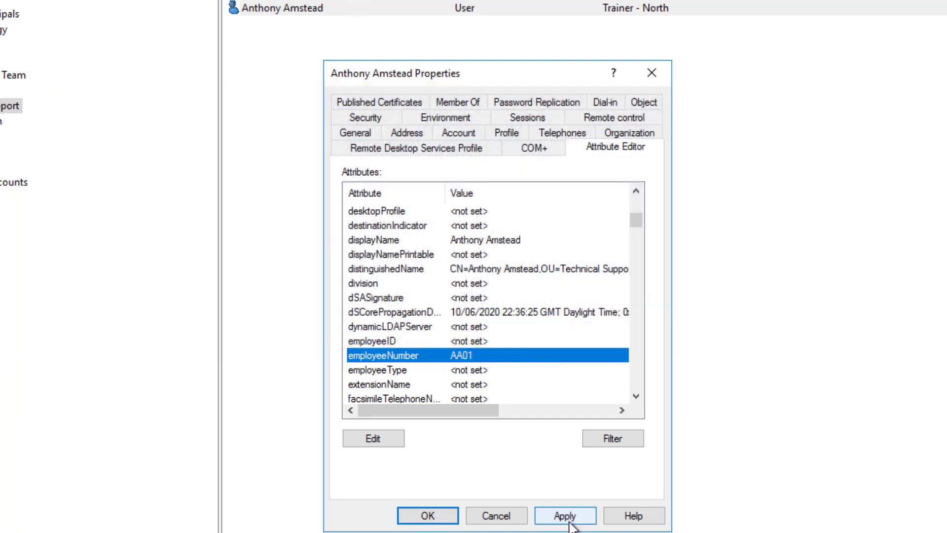
pyautogui.click(565, 516)
pyautogui.click(427, 516)
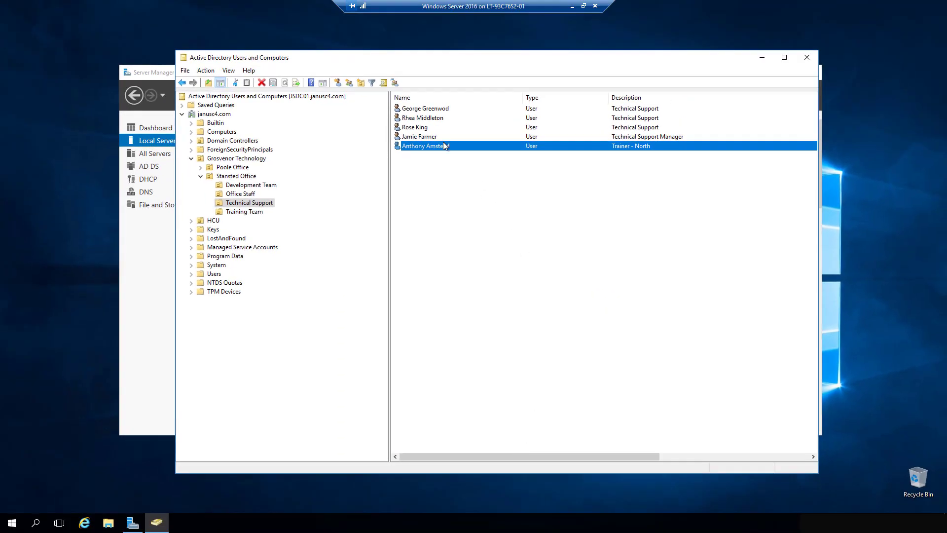
# Fill in the employeeNumber attribute of the Technical Support Manager with that user's employee number and apply it.
pyautogui.doubleClick(437, 135)
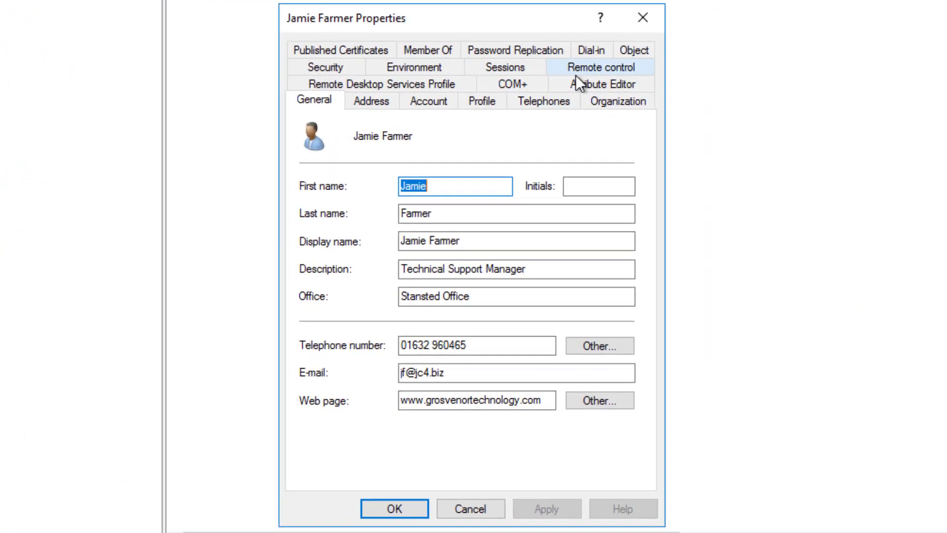
pyautogui.click(579, 77)
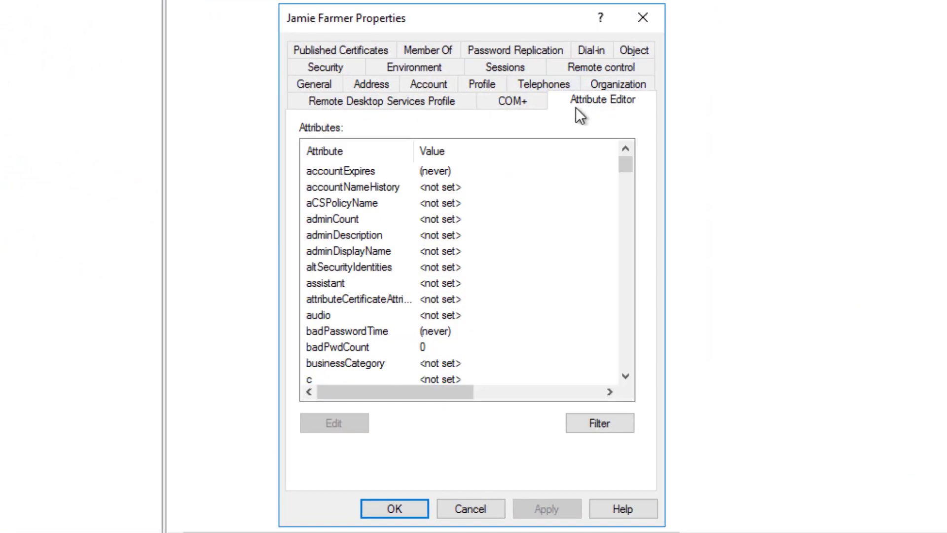
pyautogui.scroll(-4, 393, 259)
pyautogui.scroll(-7, 393, 262)
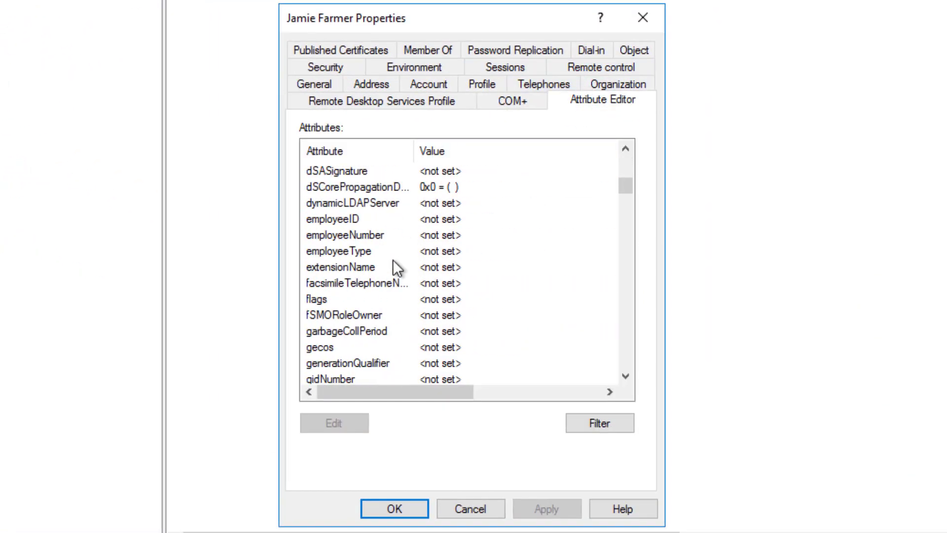
pyautogui.doubleClick(393, 236)
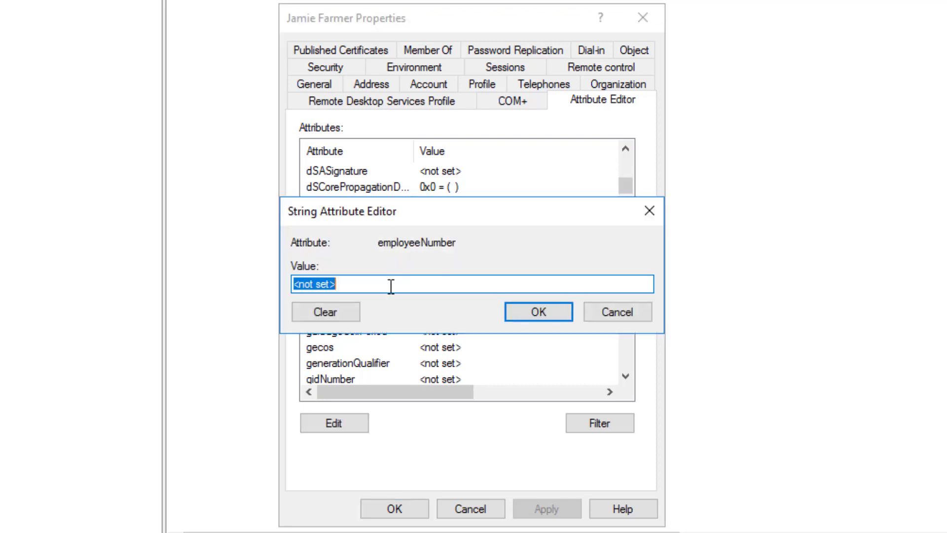
pyautogui.write('JF01')
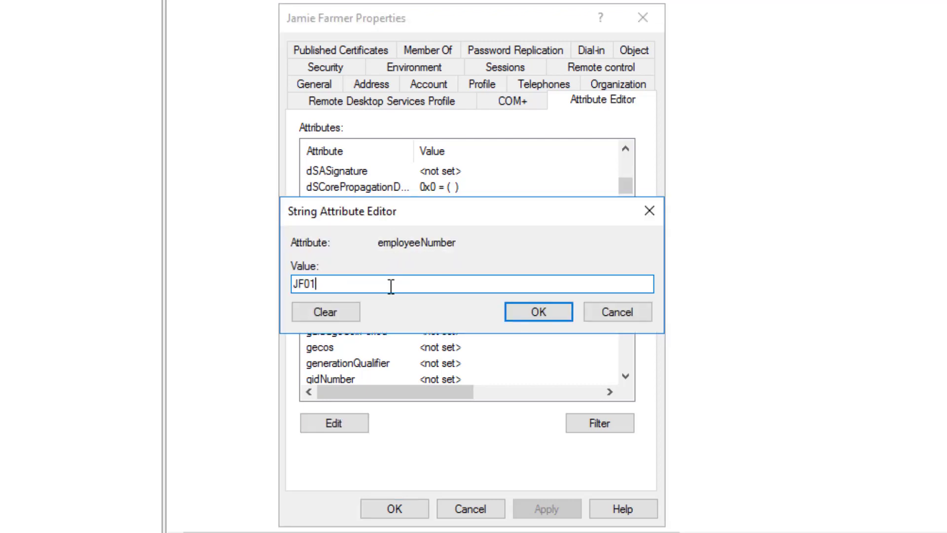
pyautogui.click(531, 308)
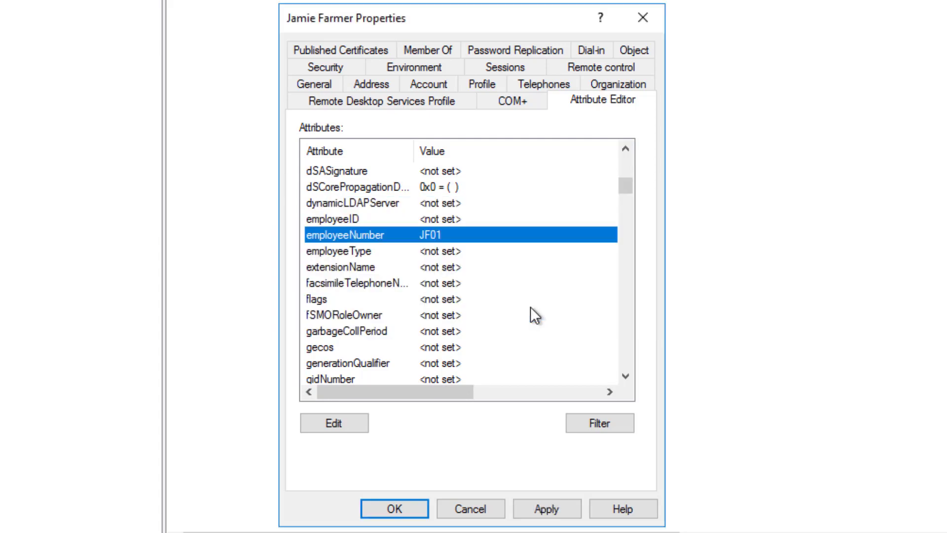
pyautogui.click(540, 506)
pyautogui.click(394, 508)
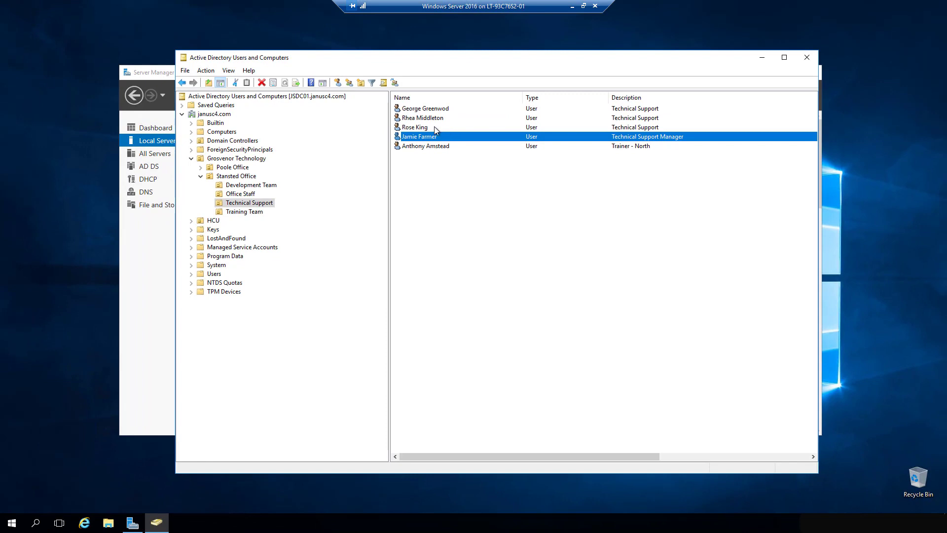
# Enter an employee number in the employeeNumber attribute of the Technical Support user listed directly above the manager, and save the properties.
pyautogui.doubleClick(434, 127)
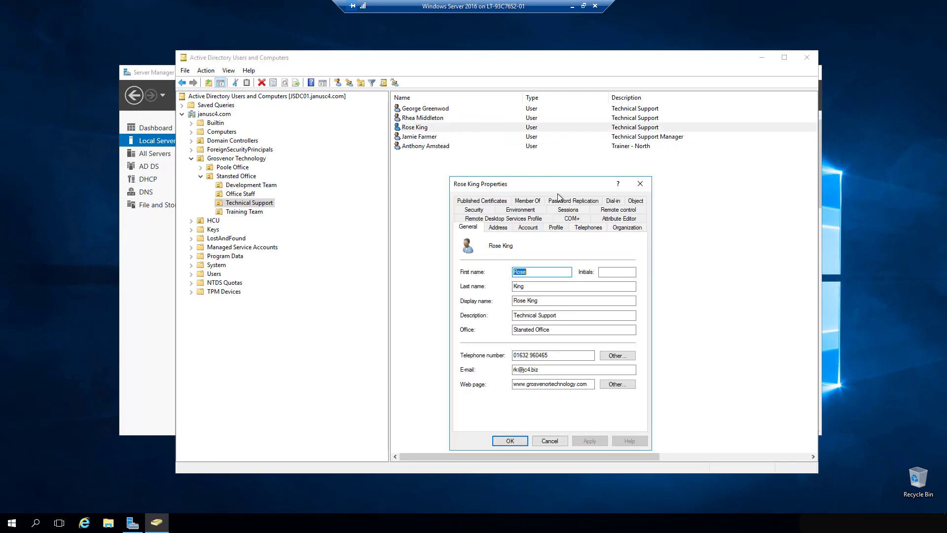
pyautogui.click(620, 219)
pyautogui.scroll(-10, 534, 326)
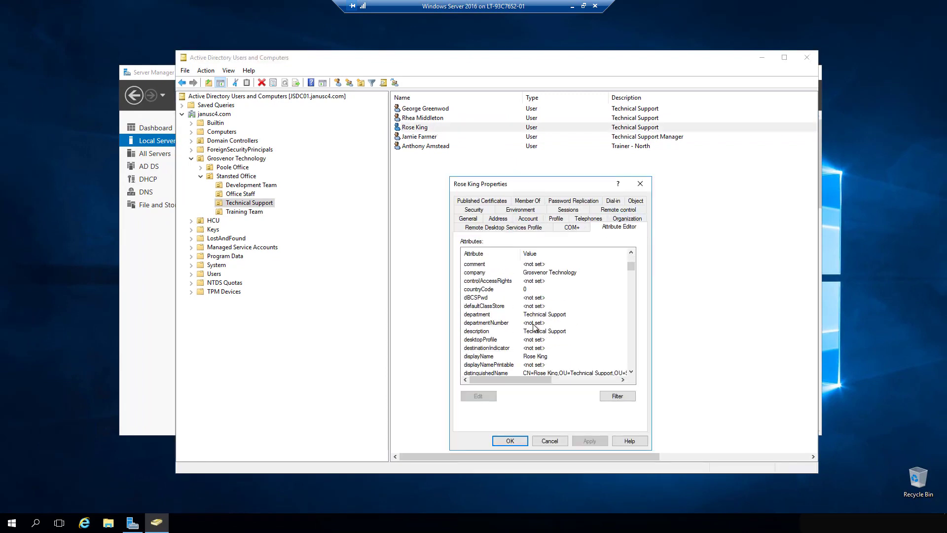
pyautogui.scroll(-3, 534, 327)
pyautogui.doubleClick(512, 272)
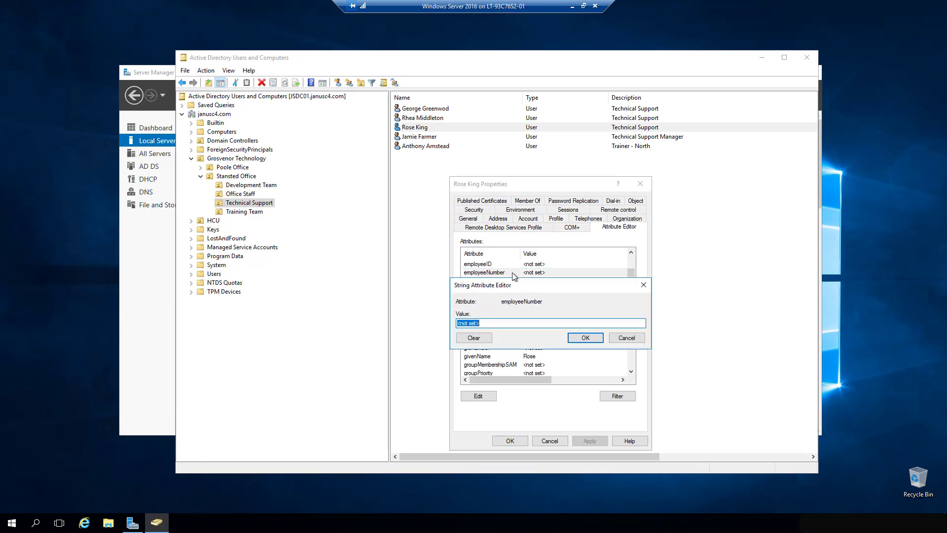
pyautogui.write('RK01')
pyautogui.click(585, 338)
pyautogui.click(503, 441)
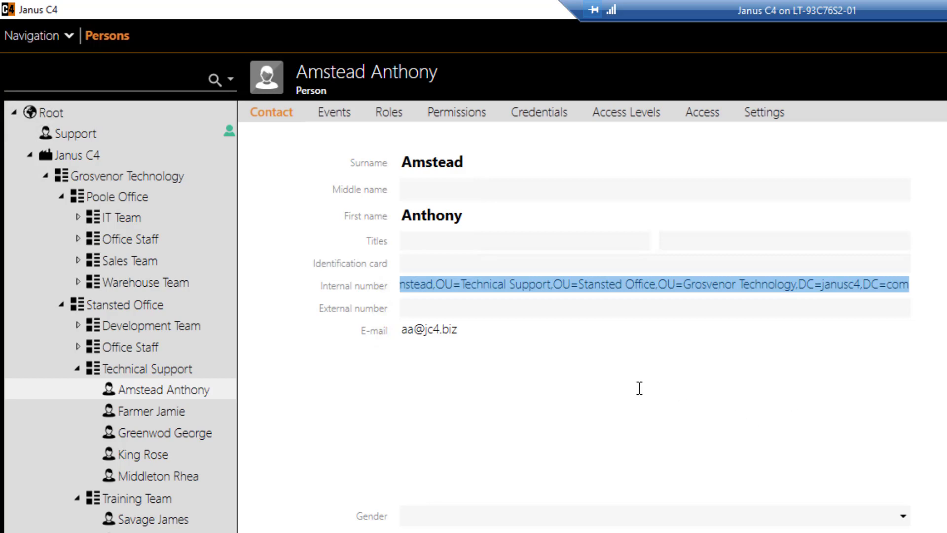
# Switch to Janus C4, synchronize the Active Directory Integration connector under IS Connectors, and resolve the credentials synchronization request.
pyautogui.click(55, 34)
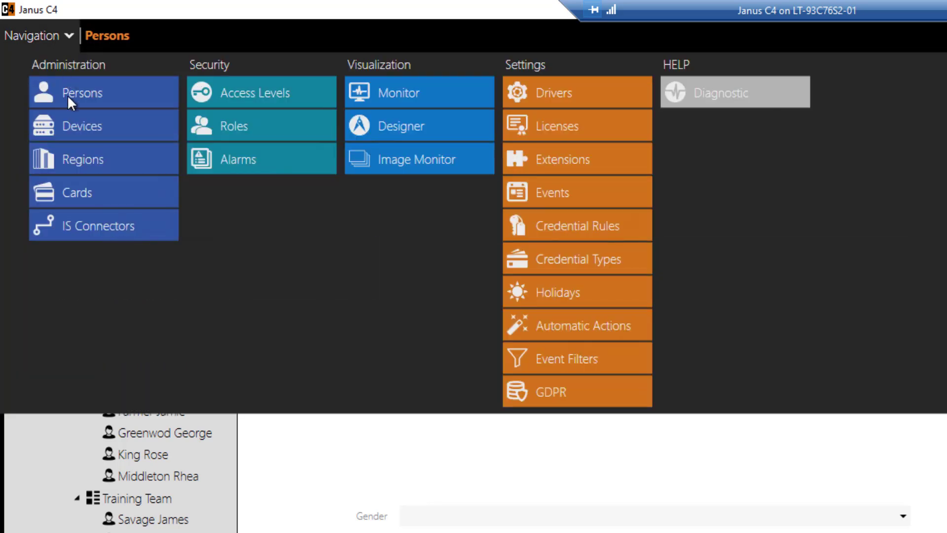
pyautogui.click(82, 227)
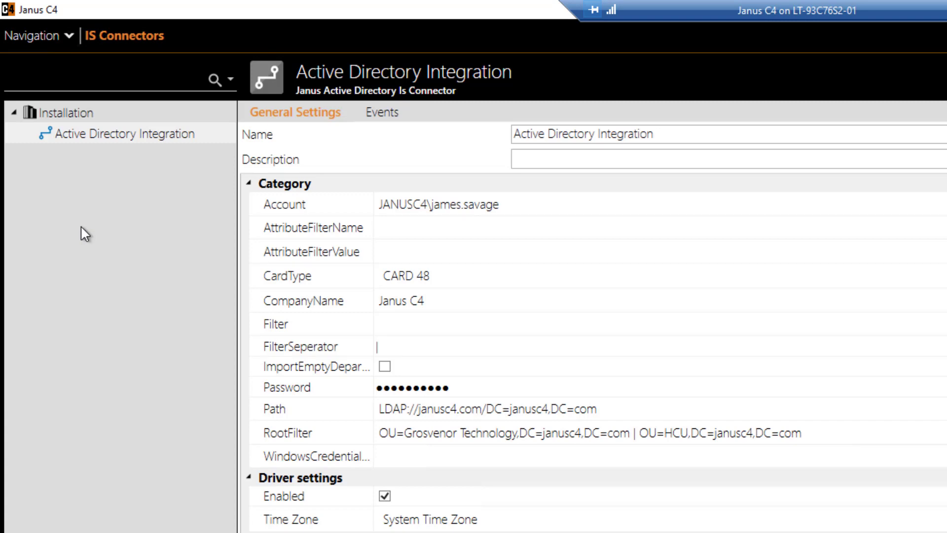
pyautogui.rightClick(135, 139)
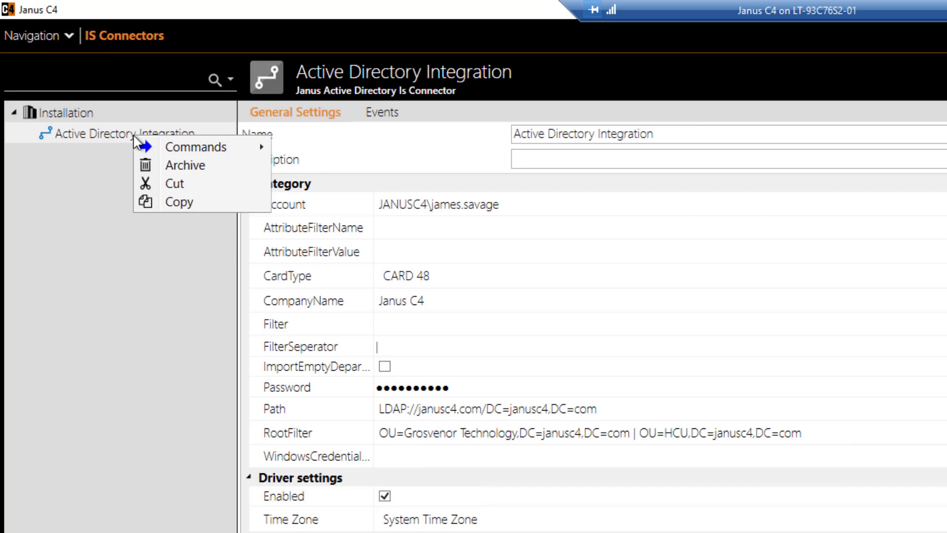
pyautogui.moveTo(167, 147)
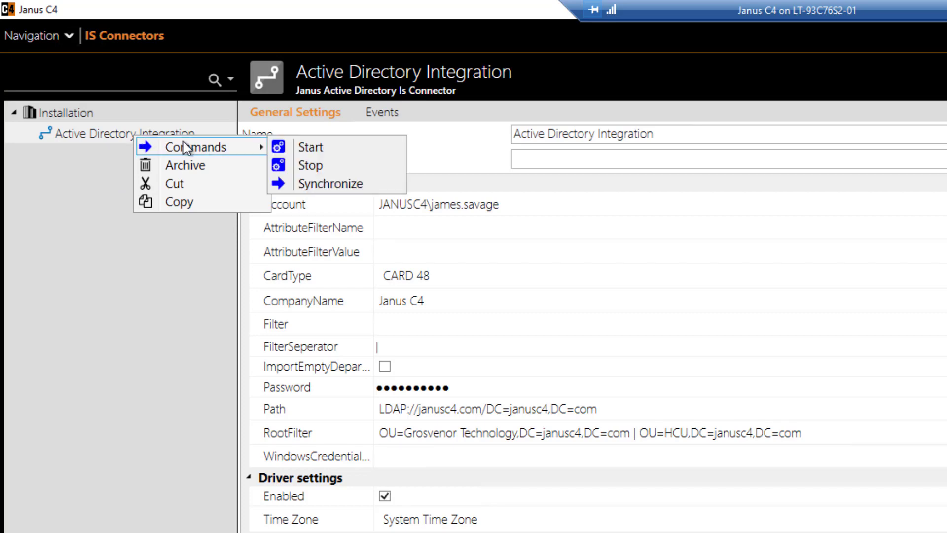
pyautogui.click(326, 185)
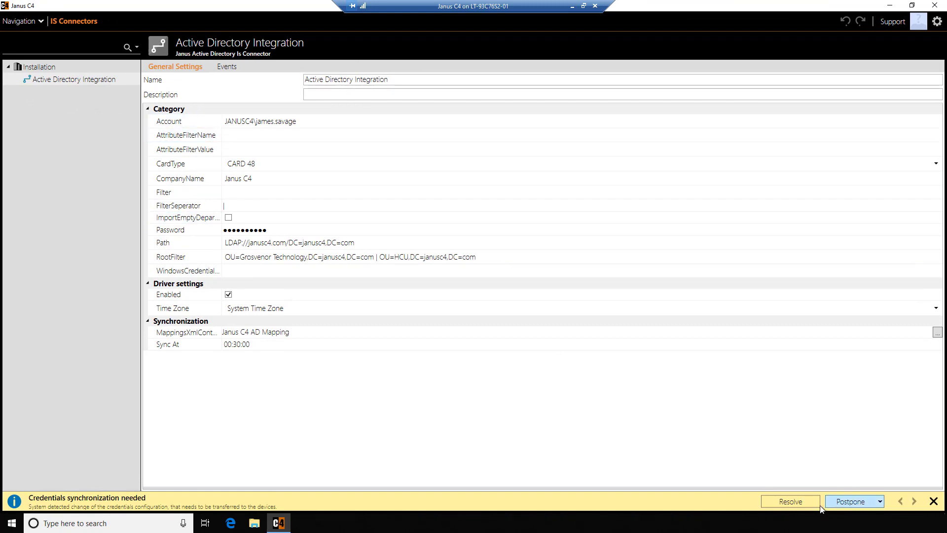
pyautogui.click(805, 505)
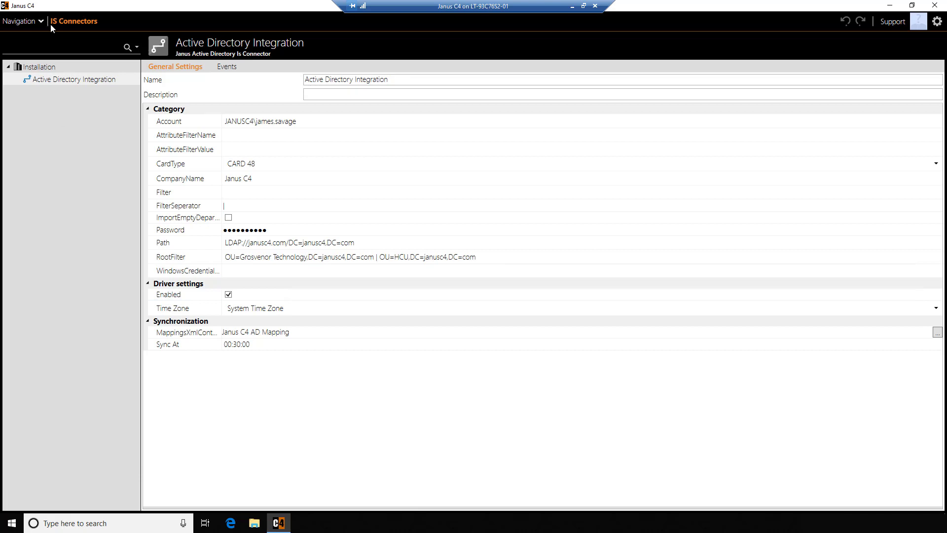
# Open the moved person's contact record under Technical Support in Persons to check the synchronized Internal number.
pyautogui.click(20, 21)
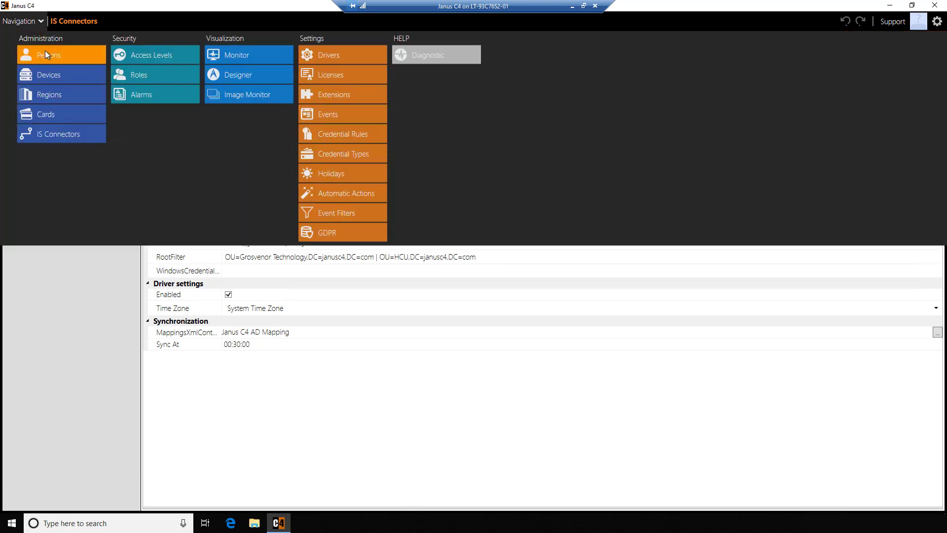
pyautogui.click(46, 51)
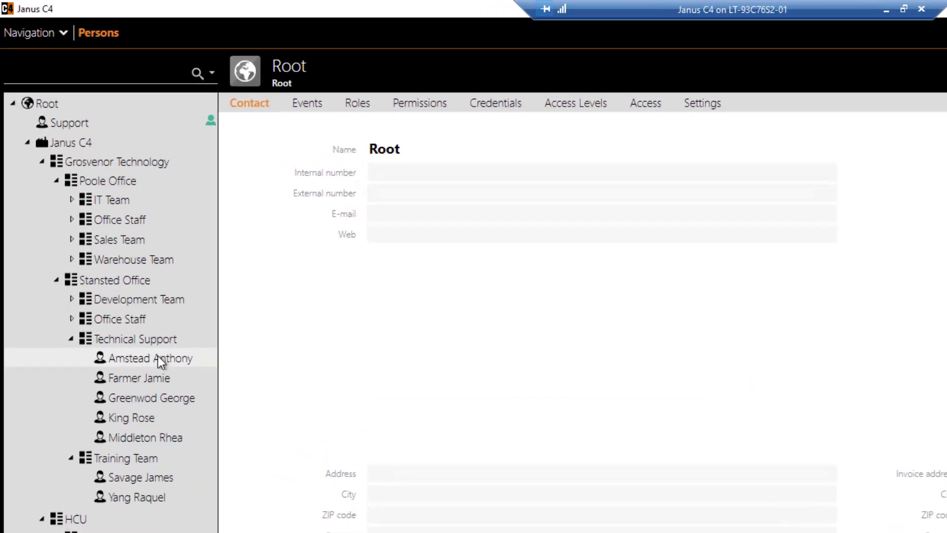
pyautogui.click(112, 253)
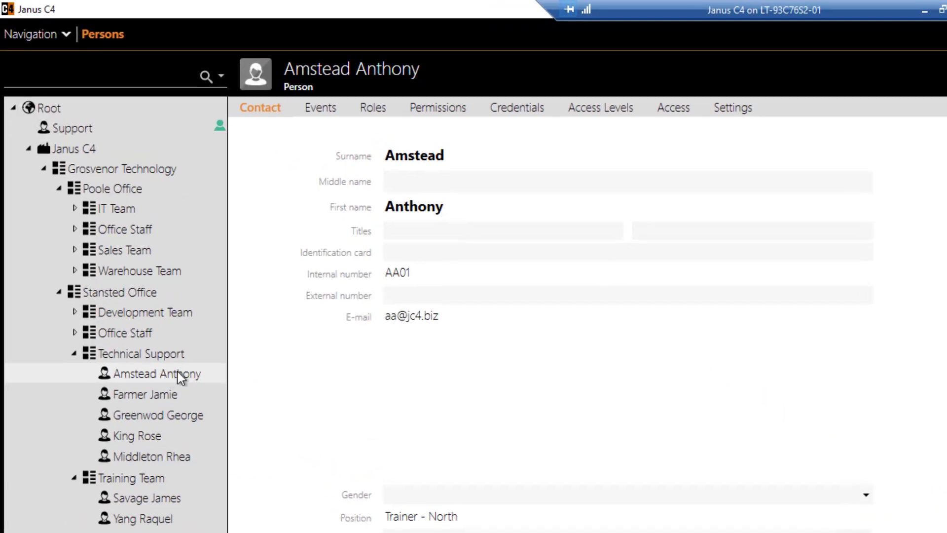
# Check the Internal number on the contact records of the remaining Technical Support and Training Team persons.
pyautogui.click(431, 274)
pyautogui.click(165, 395)
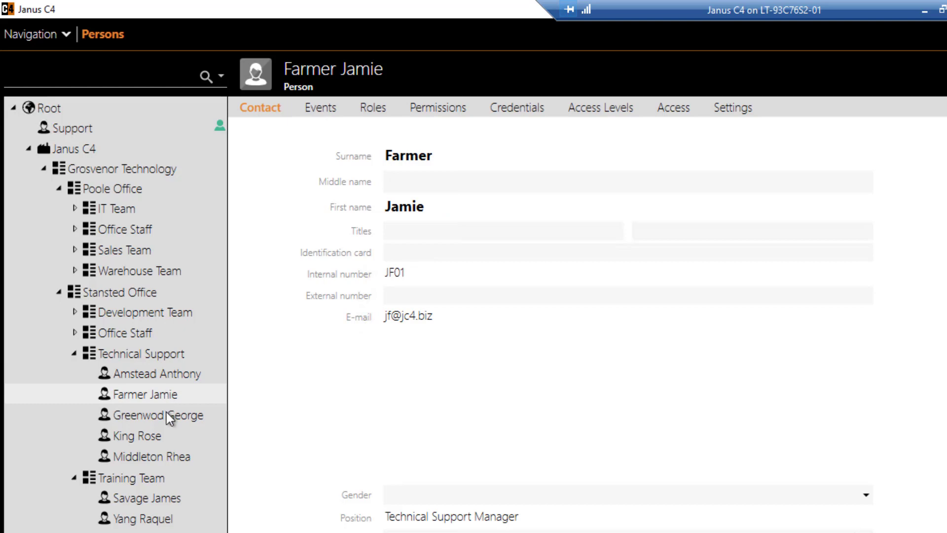
pyautogui.click(167, 414)
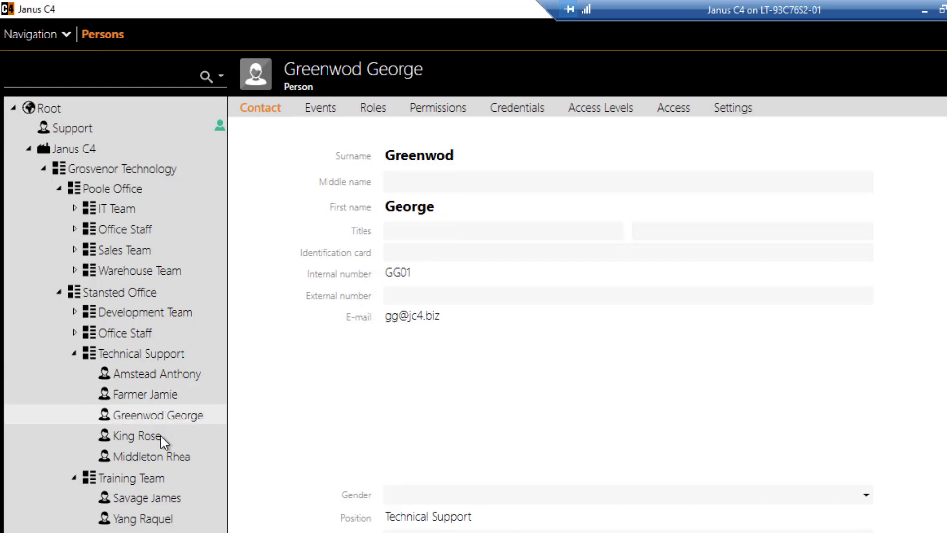
pyautogui.click(160, 436)
pyautogui.click(155, 453)
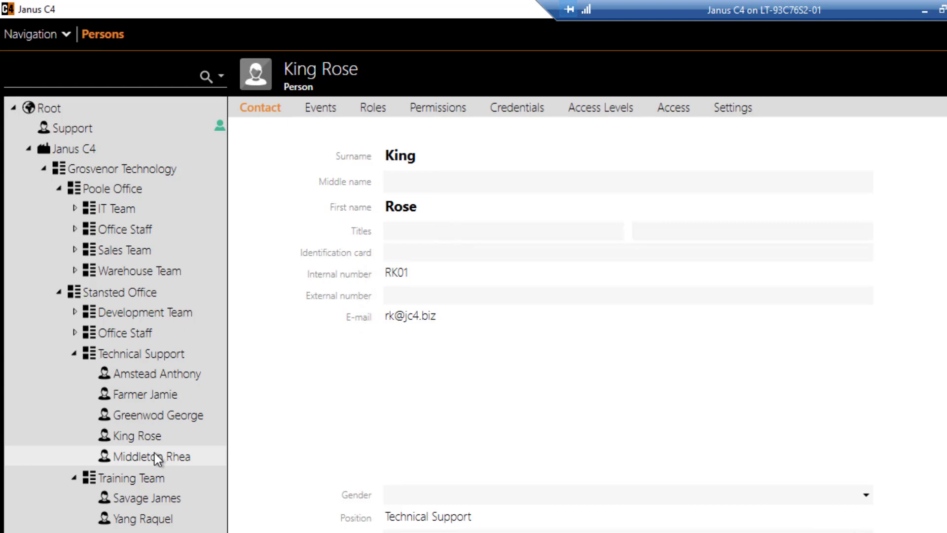
pyautogui.click(152, 502)
pyautogui.click(163, 522)
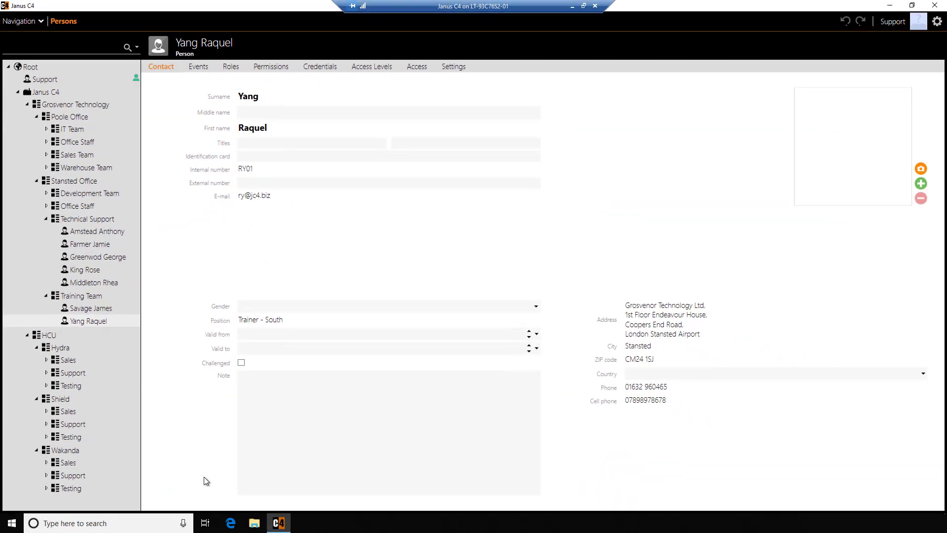
# Open the 5. User Images folder in Janus C4 - Training Files and position its window so the contact's Internal number stays readable.
pyautogui.click(253, 522)
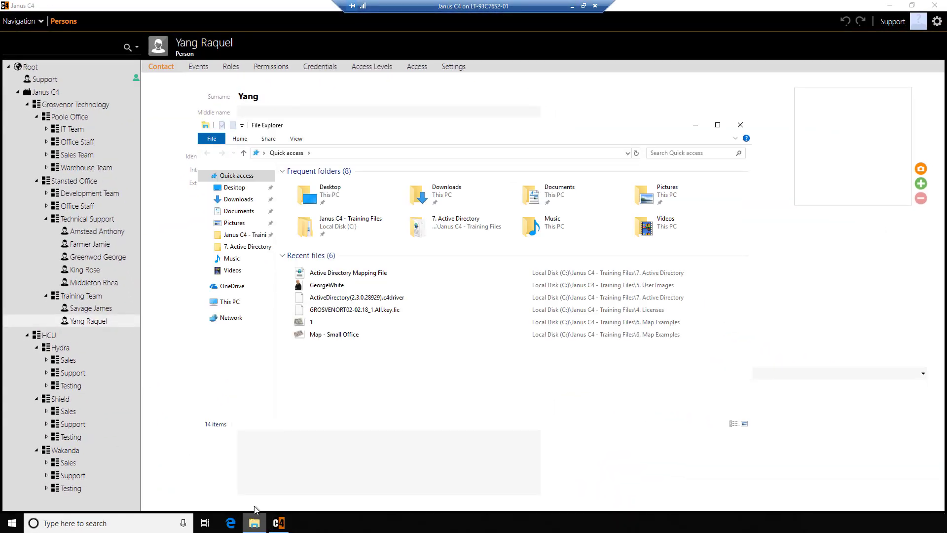
pyautogui.click(242, 234)
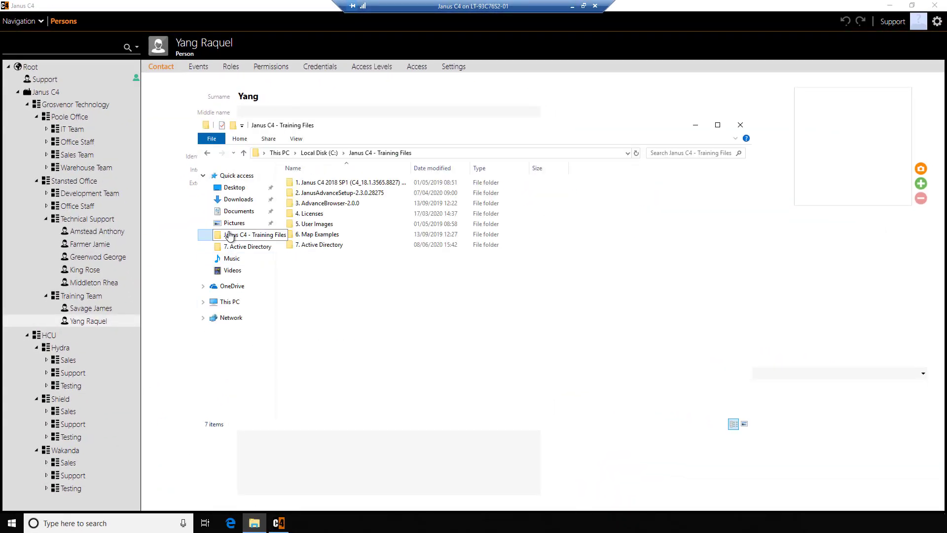
pyautogui.doubleClick(318, 225)
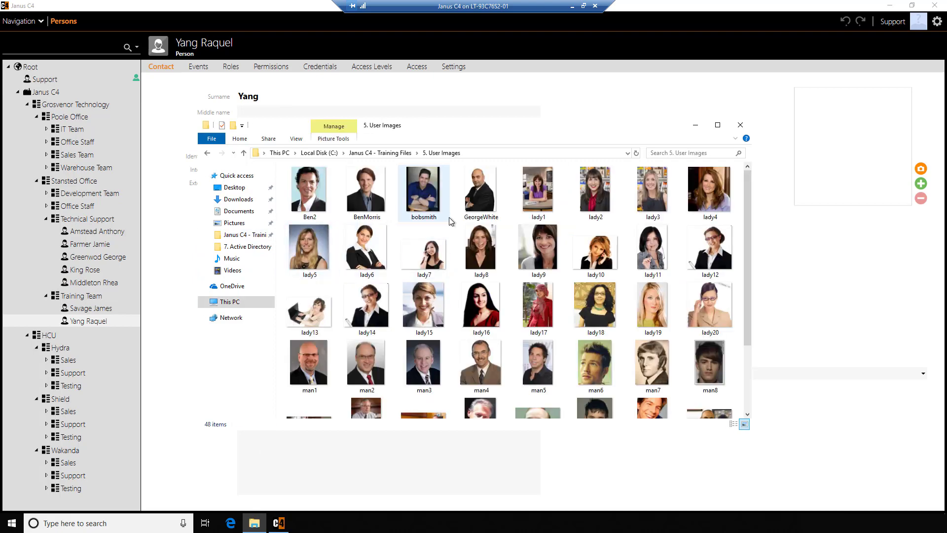
pyautogui.scroll(-3, 458, 295)
pyautogui.scroll(2, 458, 295)
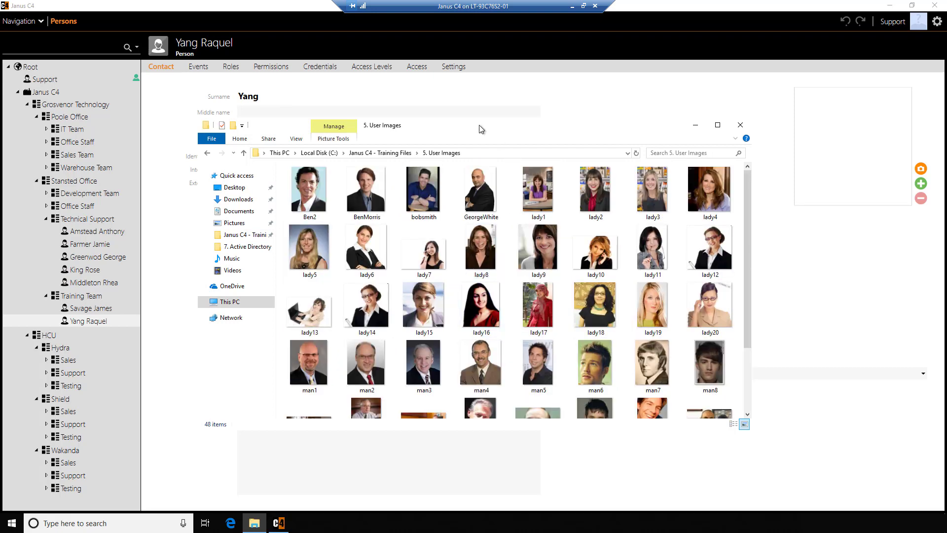
pyautogui.moveTo(481, 130); pyautogui.dragTo(643, 171)
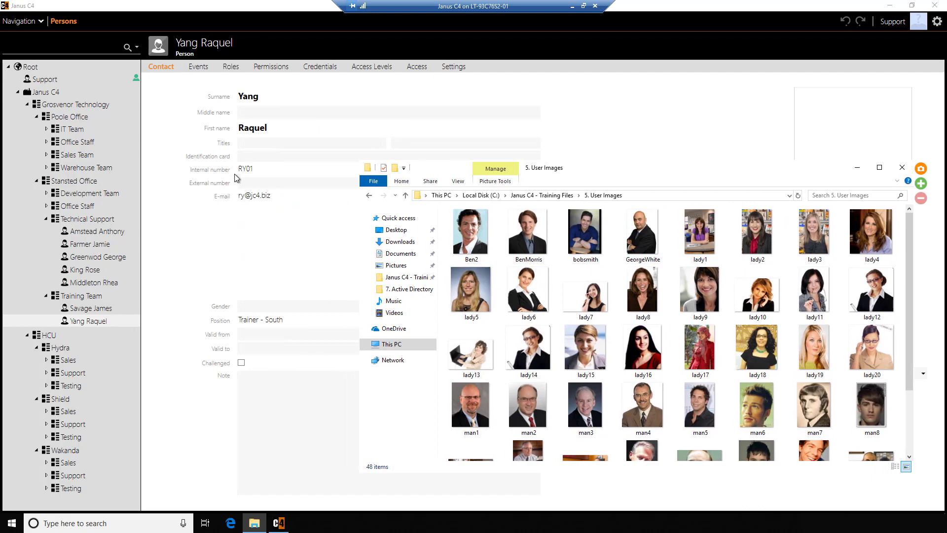
# Rename the lady8 image to the Internal number of the Trainer - South contact and select the renamed file.
pyautogui.click(647, 318)
pyautogui.click(647, 317)
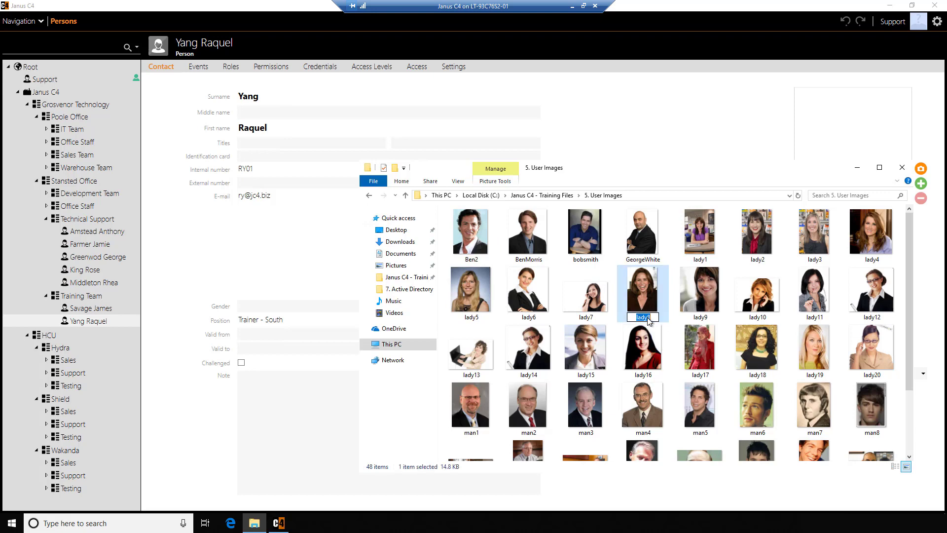
pyautogui.write('RY01')
pyautogui.click(705, 300)
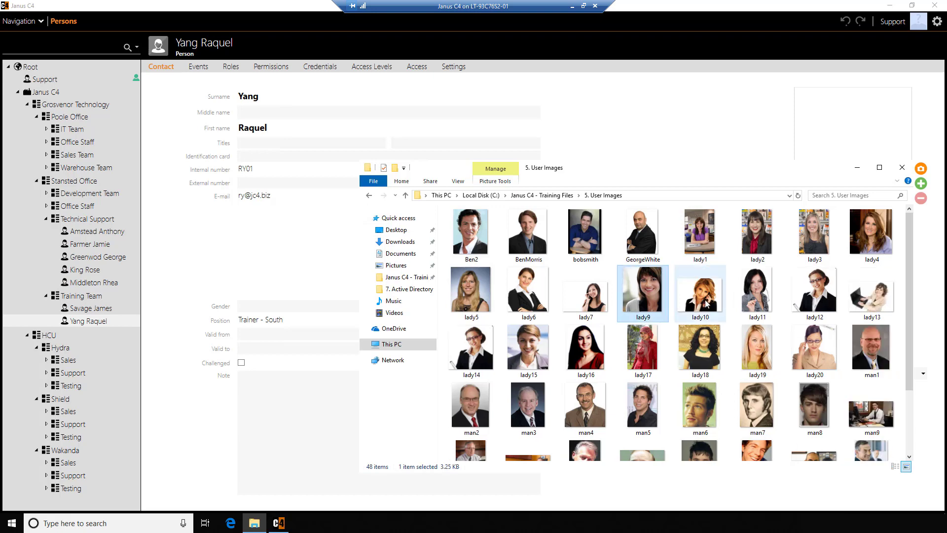
pyautogui.scroll(-2, 690, 329)
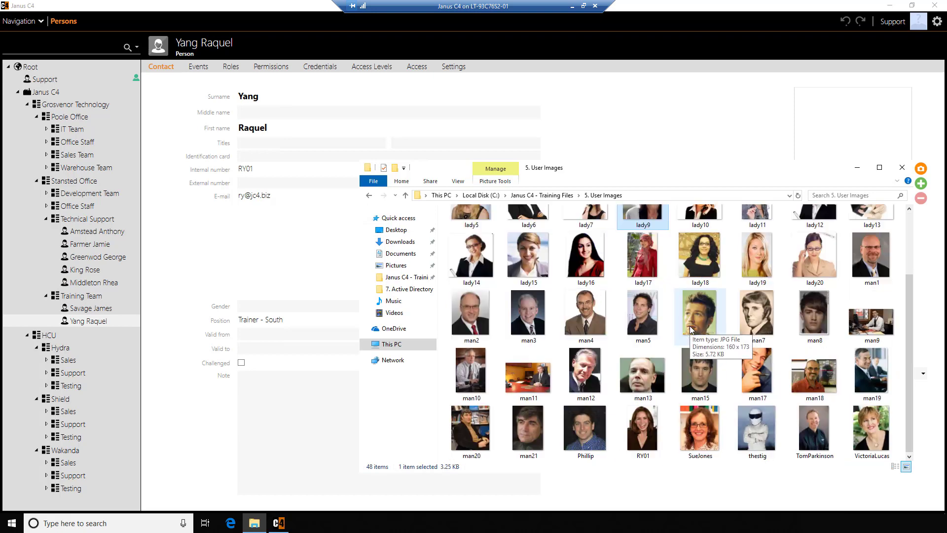
pyautogui.click(648, 443)
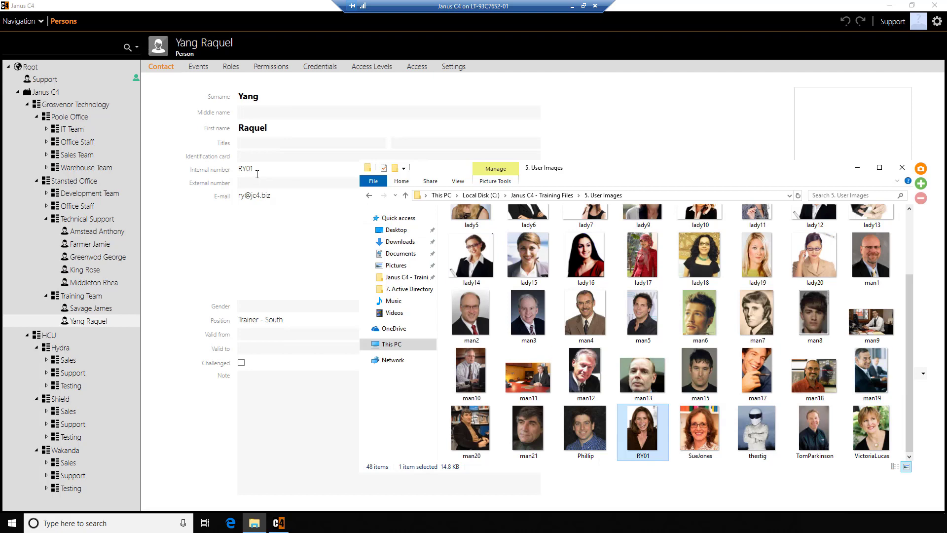
# Open the Training Manager's contact record and rename the man7 image to that person's Internal number.
pyautogui.click(99, 309)
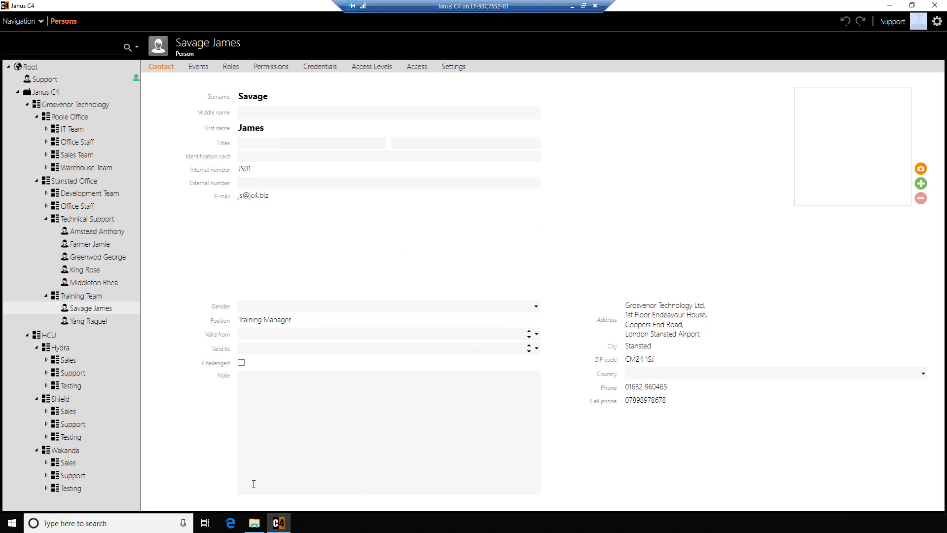
pyautogui.click(254, 523)
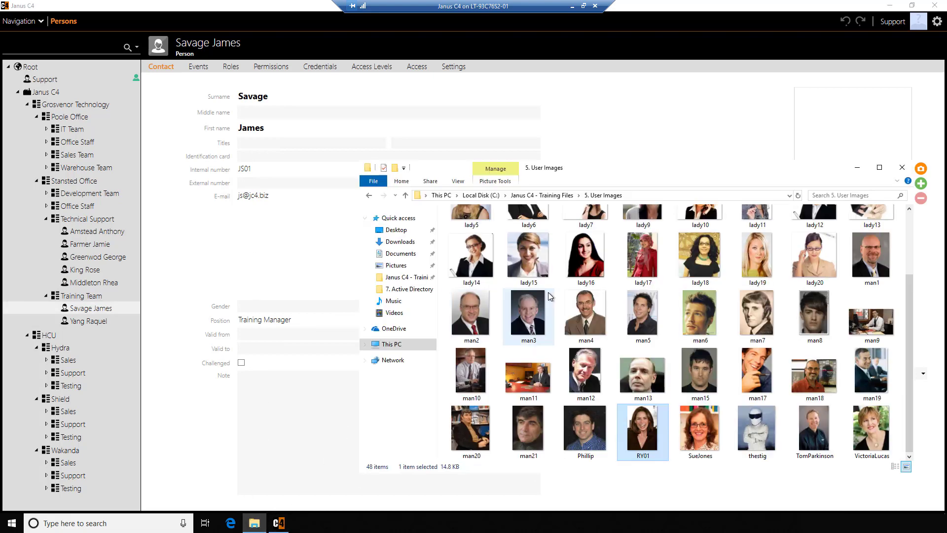
pyautogui.click(772, 343)
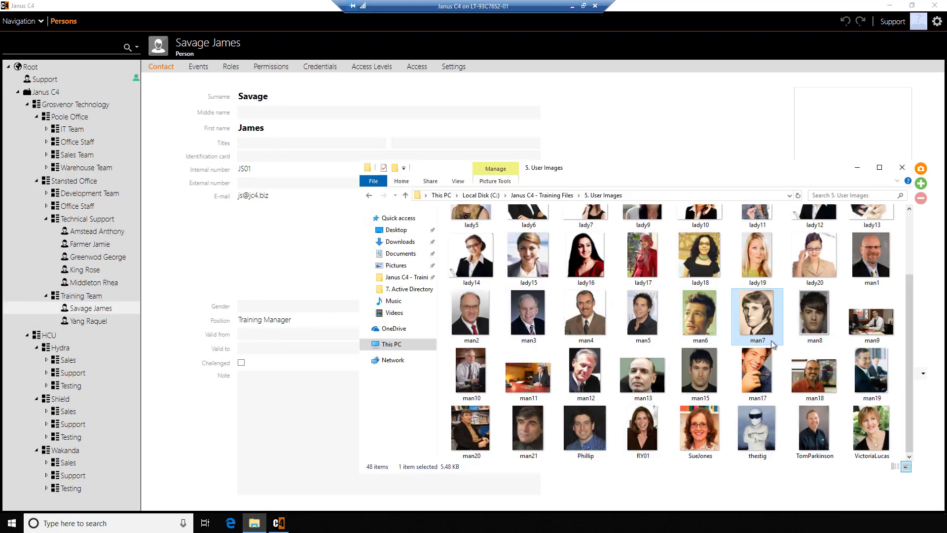
pyautogui.click(759, 342)
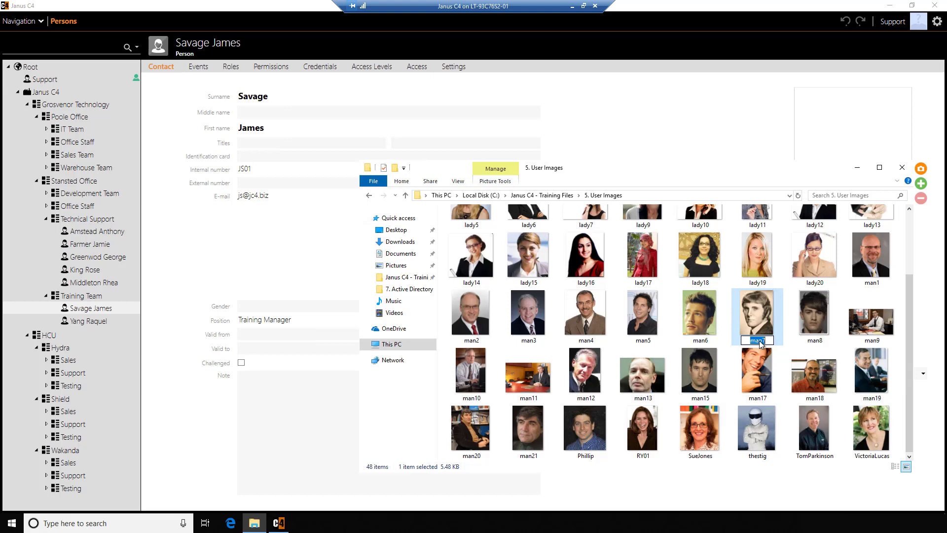
pyautogui.write('JS01')
pyautogui.click(795, 330)
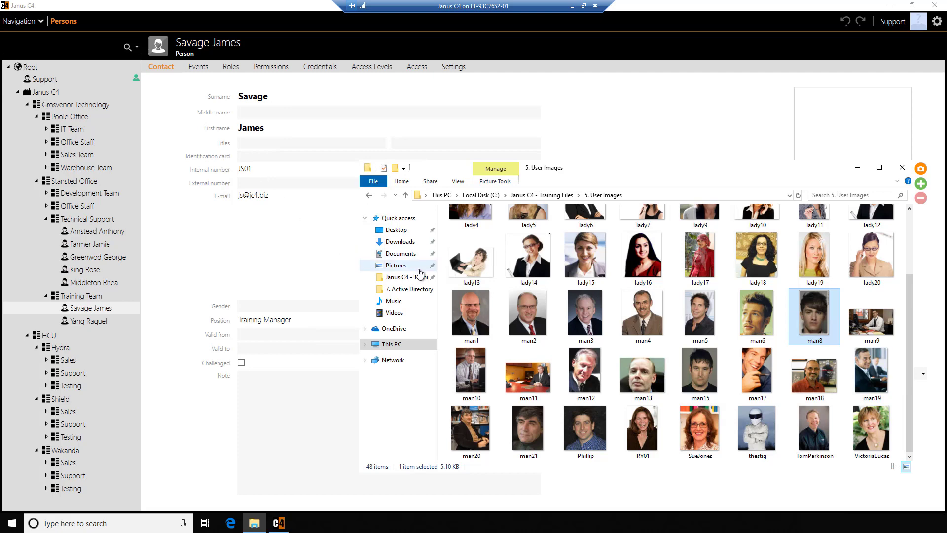
# Rename the lady14 image to the Internal number of the last person listed under Technical Support, and close the image folder.
pyautogui.click(104, 284)
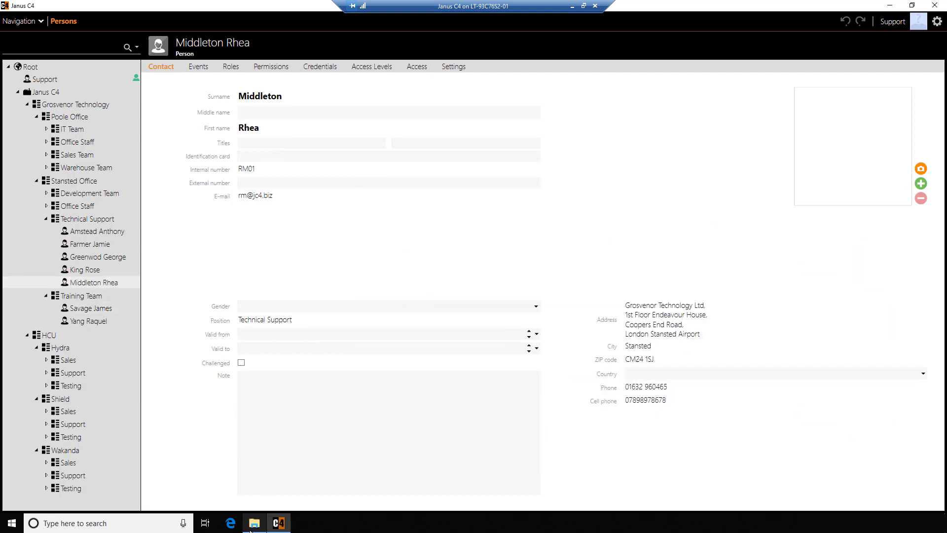
pyautogui.click(254, 522)
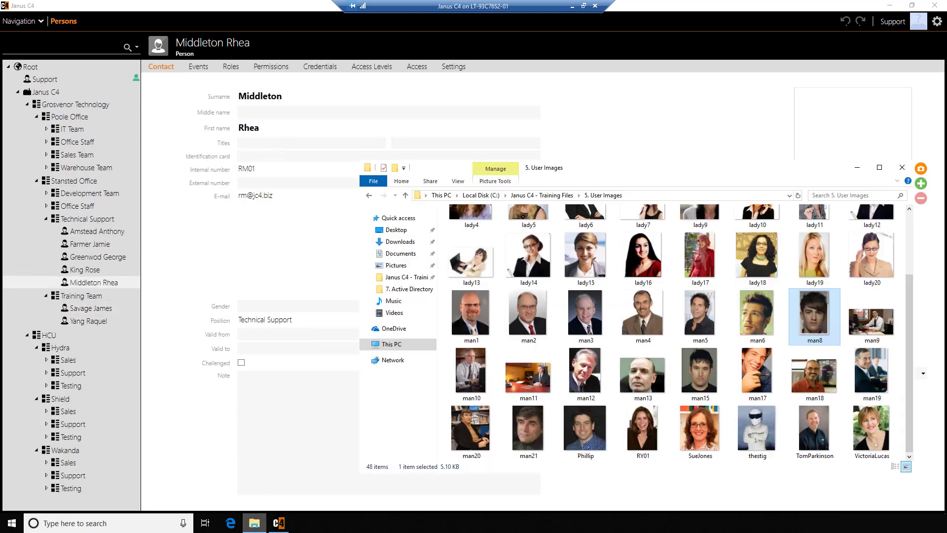
pyautogui.click(530, 286)
pyautogui.click(526, 283)
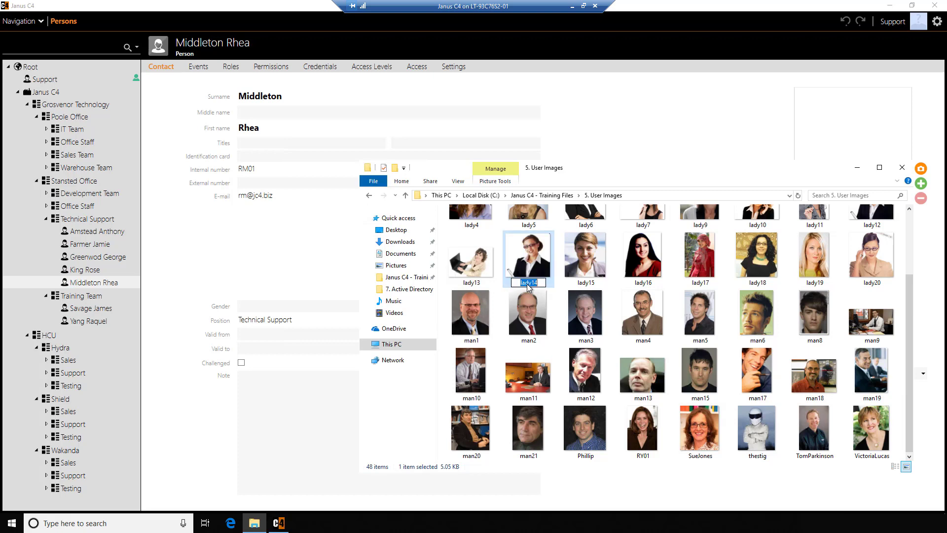
pyautogui.write('RM01')
pyautogui.click(596, 268)
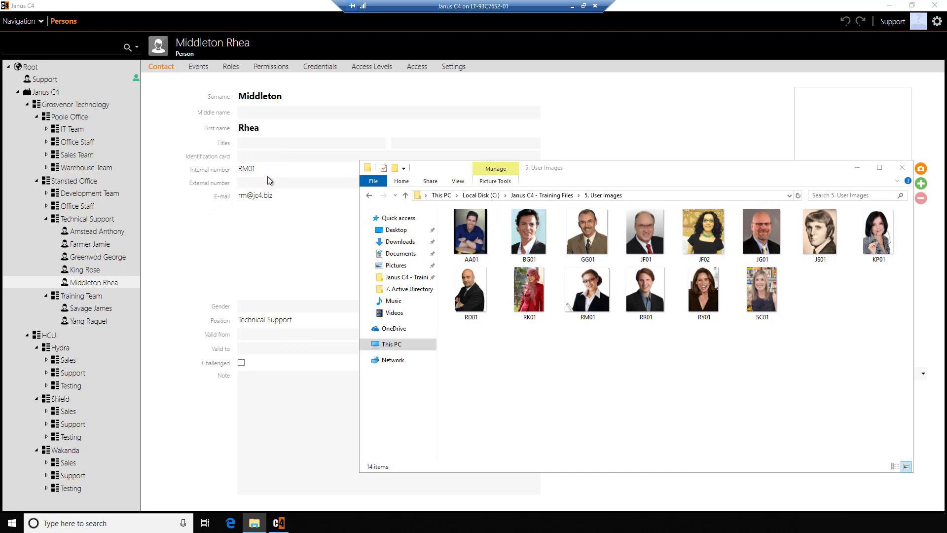
pyautogui.click(597, 295)
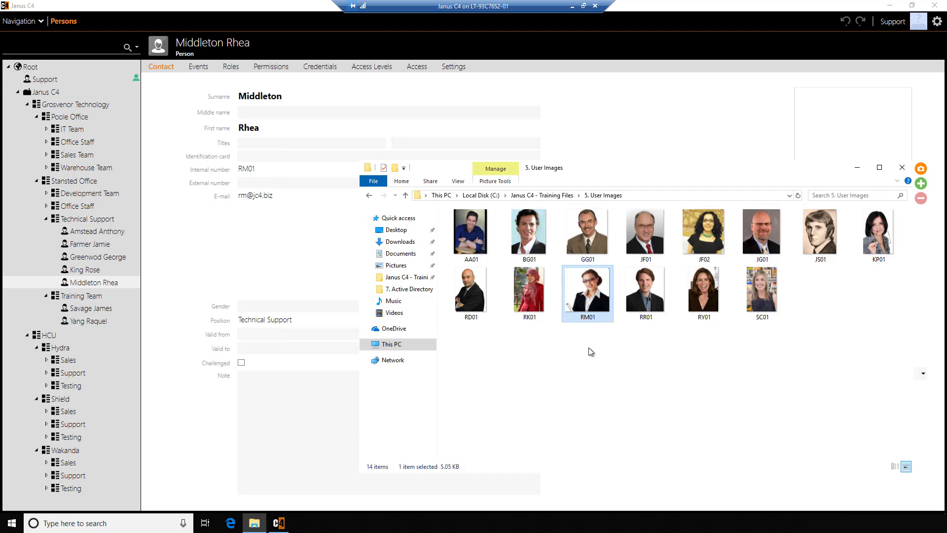
pyautogui.click(902, 167)
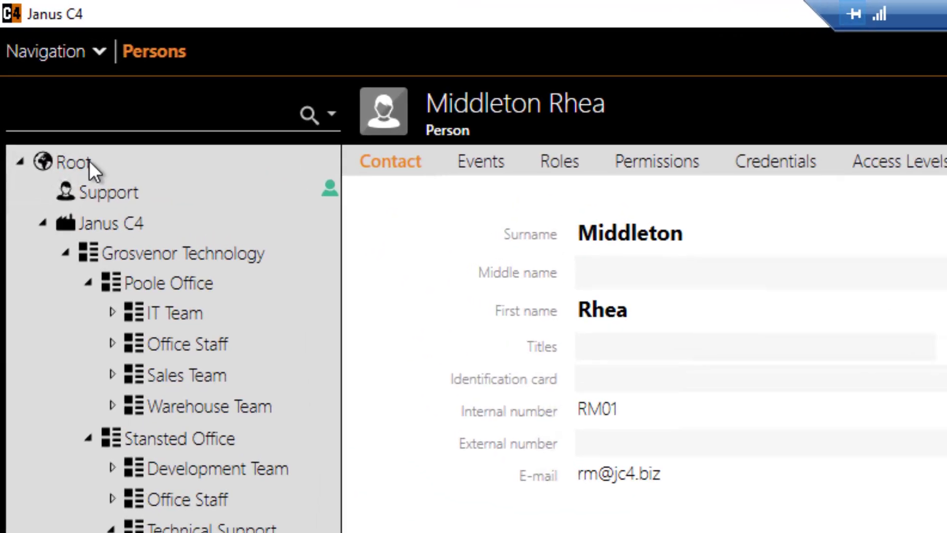
# Start the ServerPhoto import wizard from the Root of the Persons tree.
pyautogui.click(90, 161)
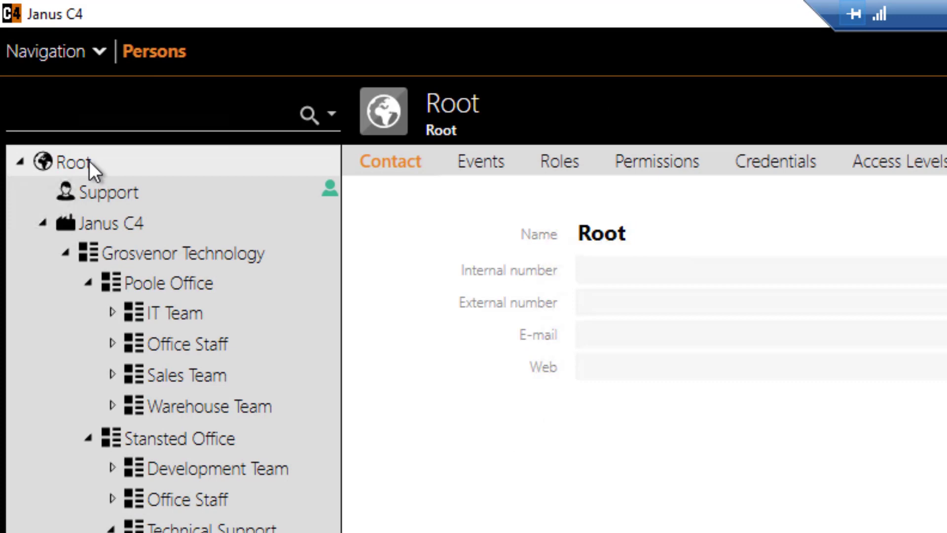
pyautogui.rightClick(90, 163)
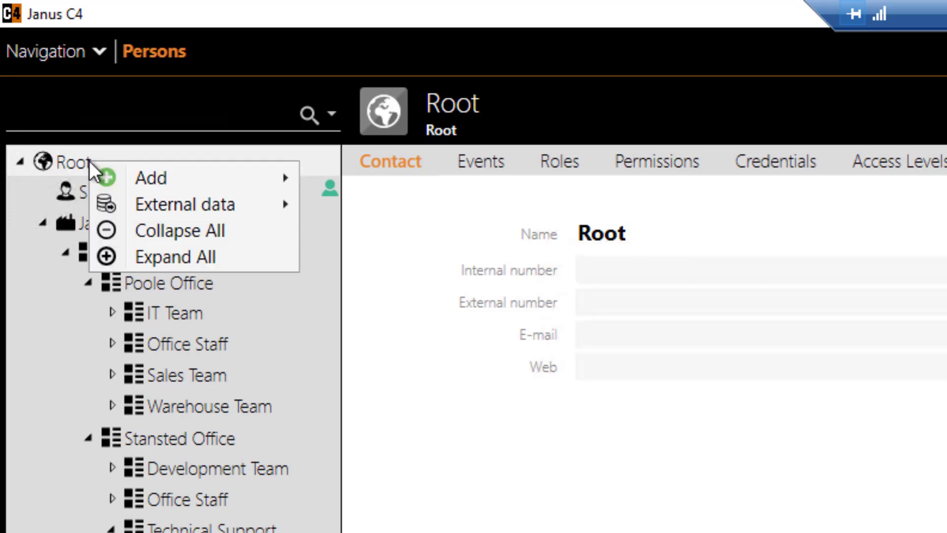
pyautogui.moveTo(180, 175)
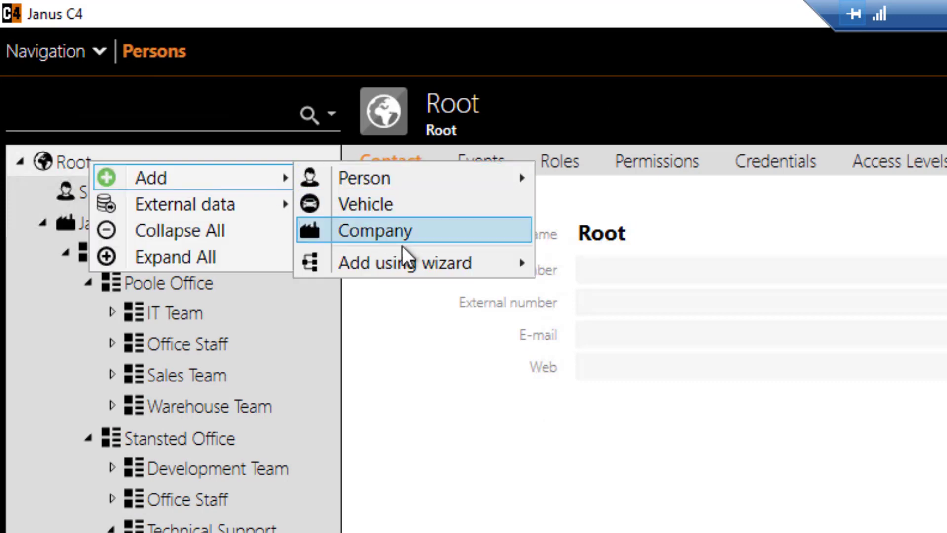
pyautogui.moveTo(411, 265)
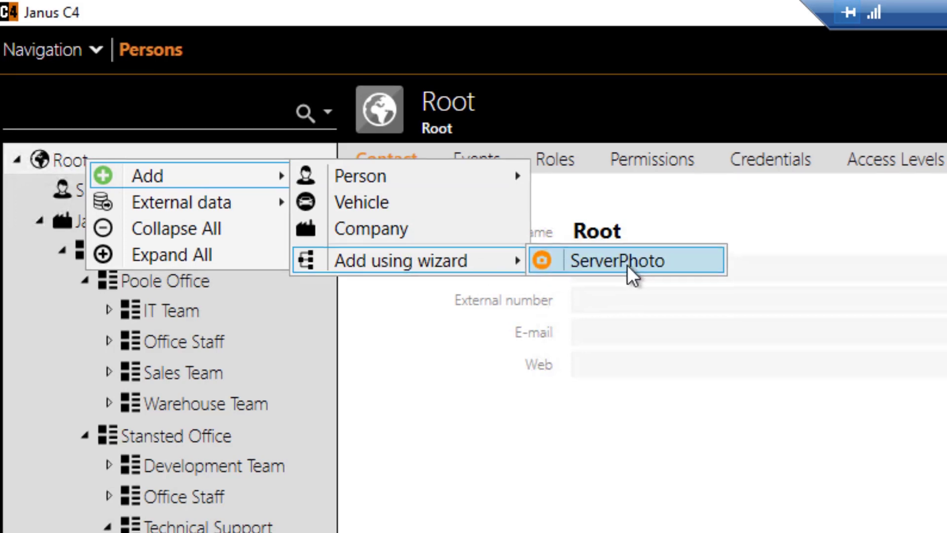
pyautogui.click(629, 265)
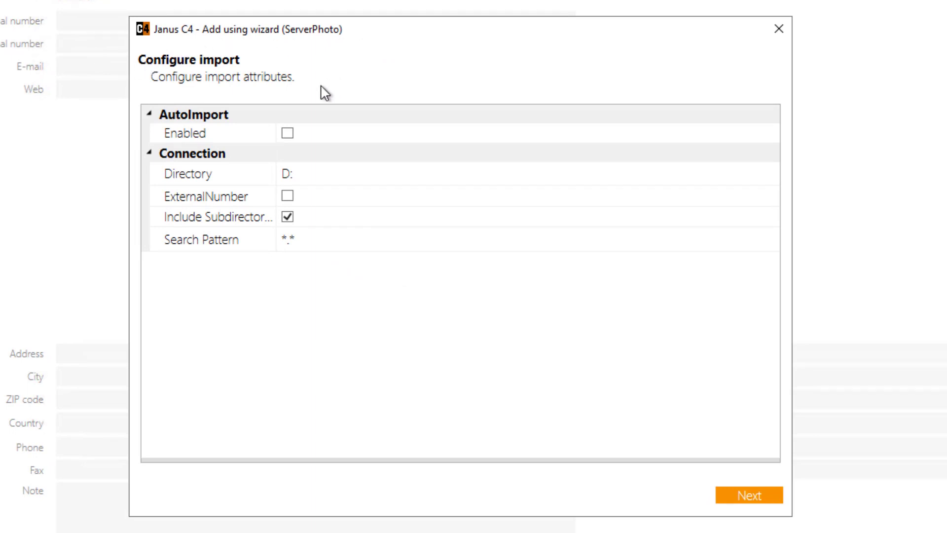
# Enable AutoImport to examine its Sync At setting, and disable it again.
pyautogui.click(198, 131)
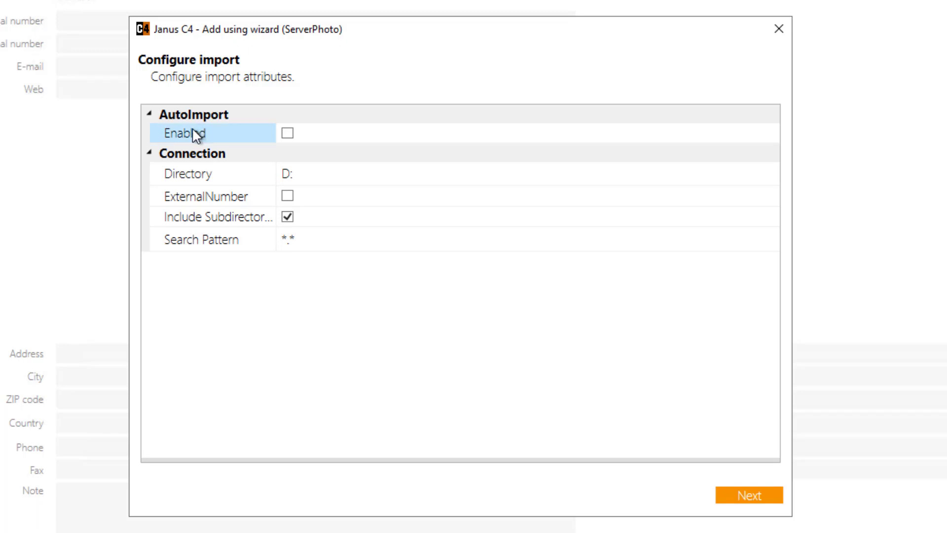
pyautogui.click(287, 133)
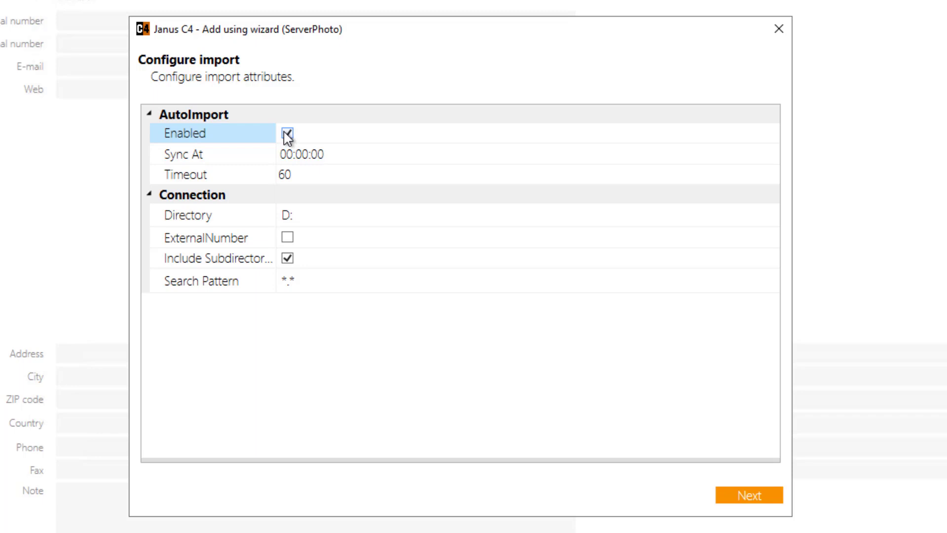
pyautogui.click(291, 157)
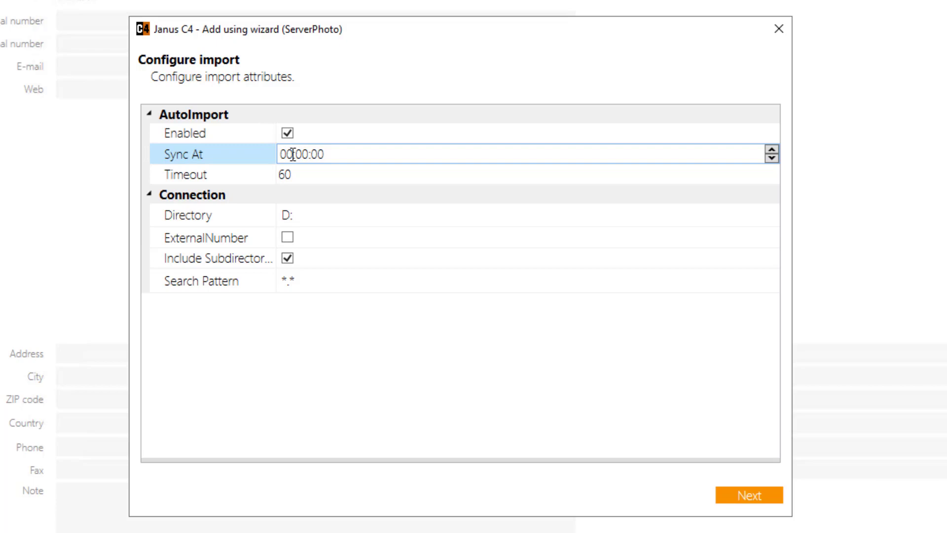
pyautogui.click(380, 140)
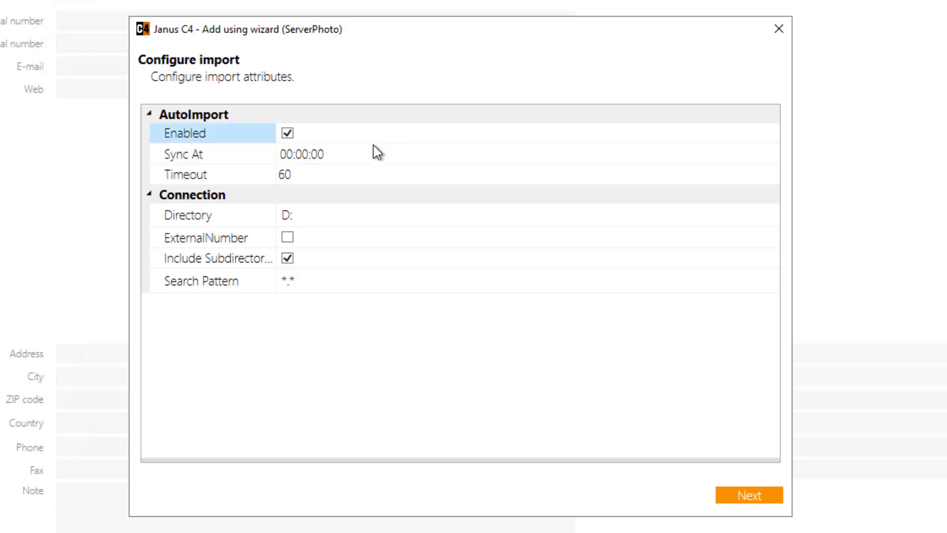
pyautogui.click(374, 151)
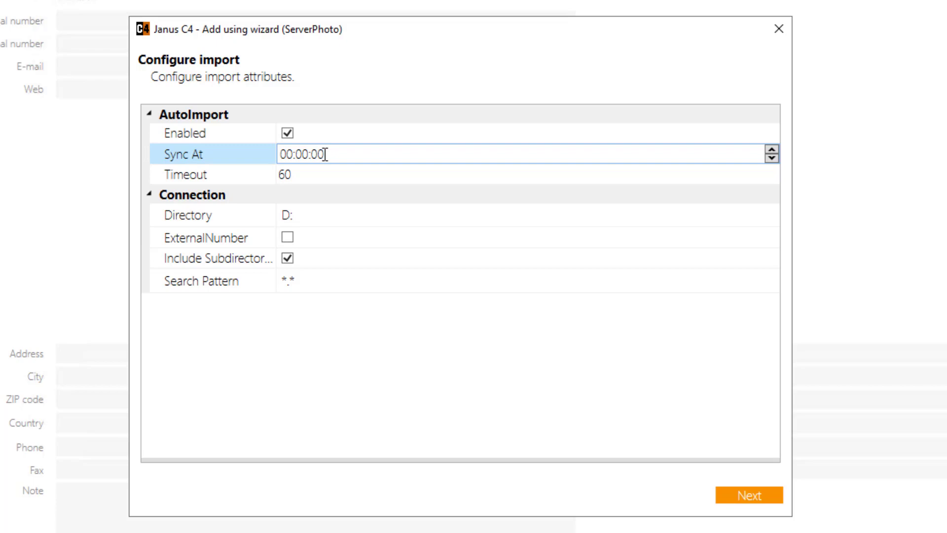
pyautogui.click(288, 136)
pyautogui.click(288, 135)
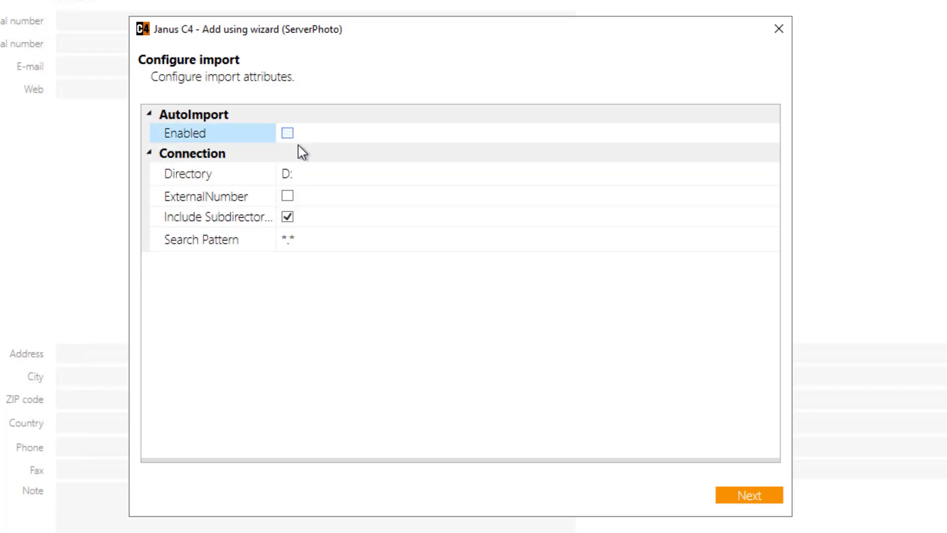
# Copy the path of the 5. User Images folder inside Janus C4 - Training Files, and close the folder window.
pyautogui.click(312, 174)
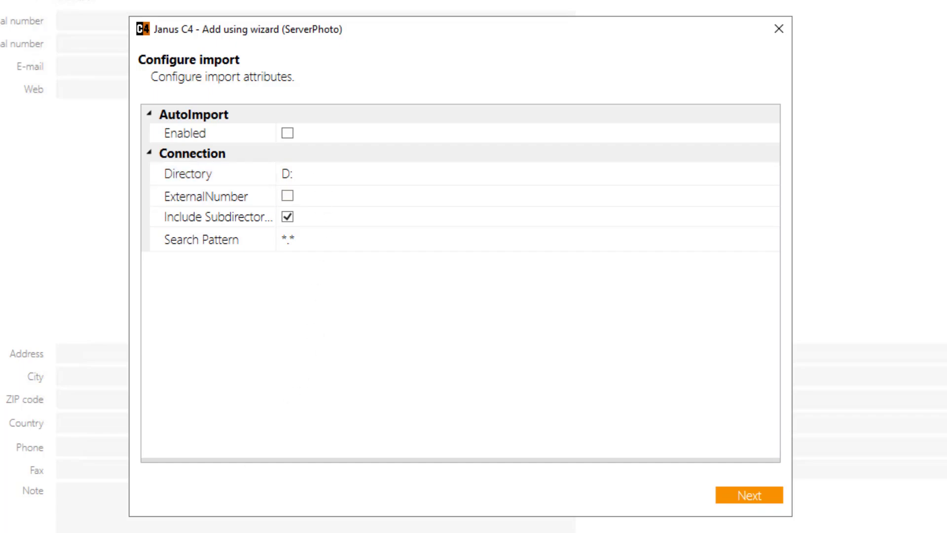
pyautogui.press('super+e')
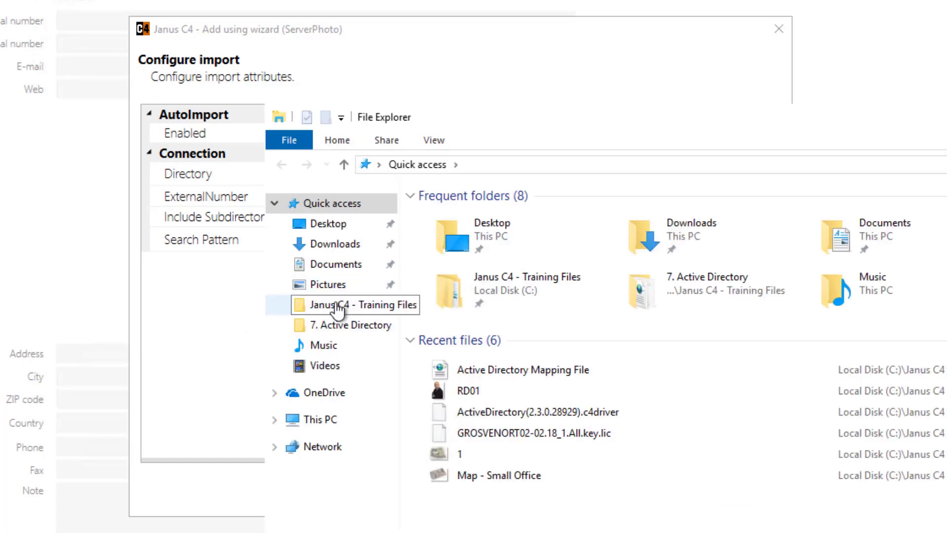
pyautogui.click(290, 305)
pyautogui.doubleClick(468, 287)
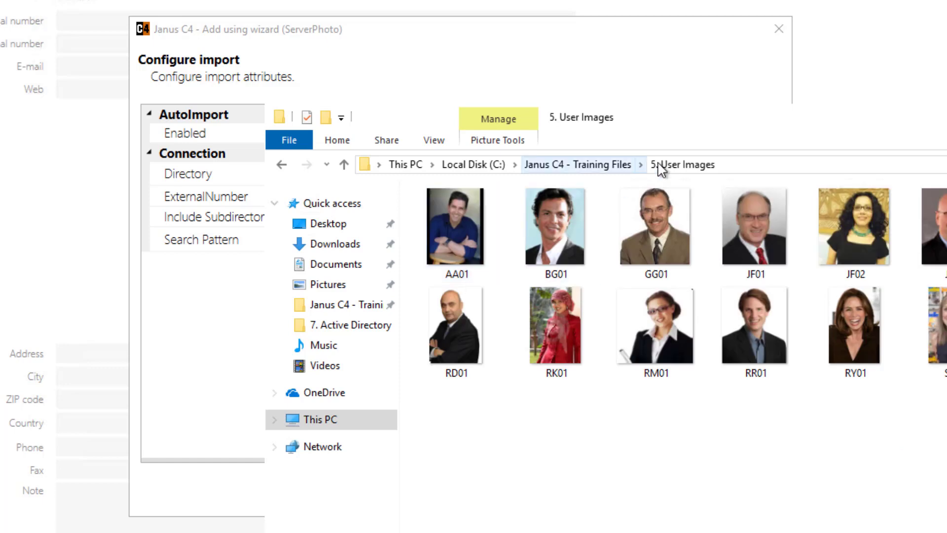
pyautogui.click(757, 171)
pyautogui.hotkey('ctrl', 'c')
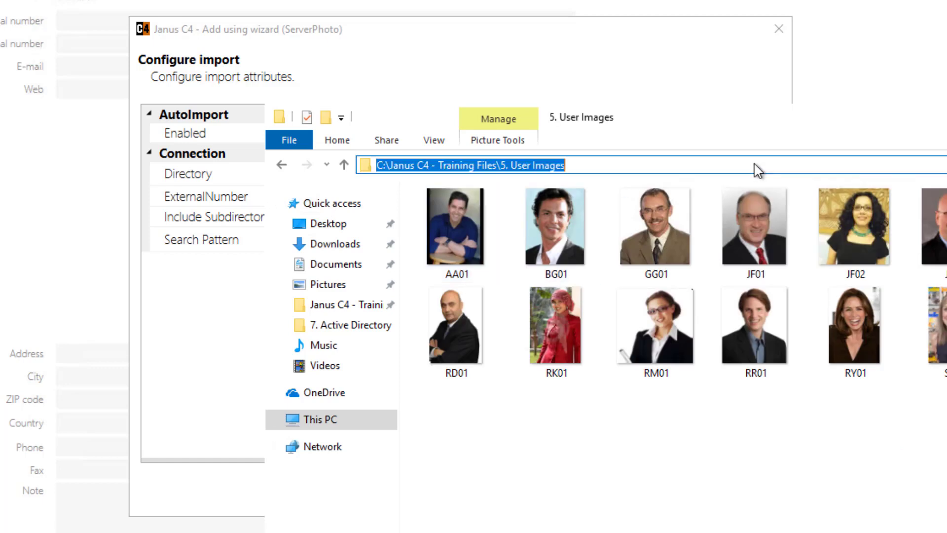
pyautogui.hotkey('alt', 'F4')
# Set the import Directory to C:\Janus C4 - Training Files\5. User Images.
pyautogui.click(330, 170)
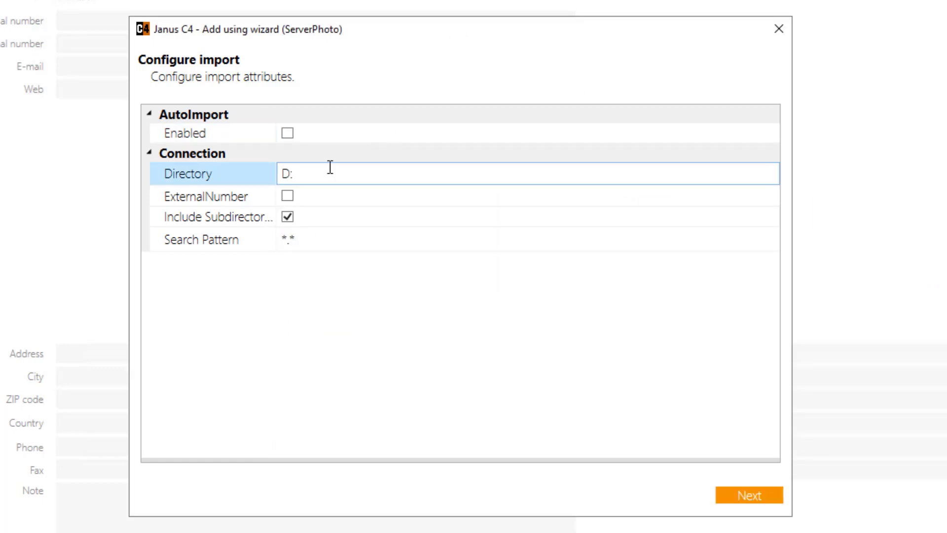
pyautogui.doubleClick(280, 171)
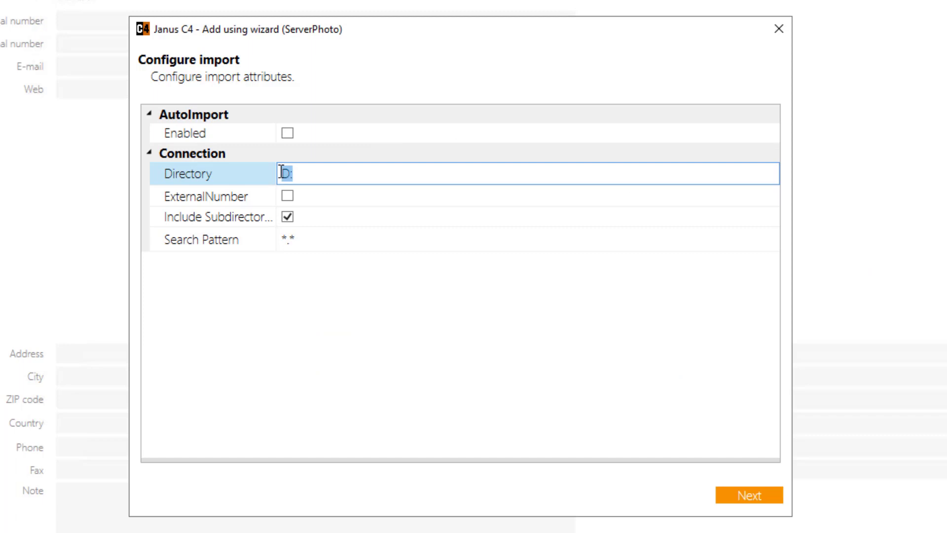
pyautogui.hotkey('ctrl', 'v')
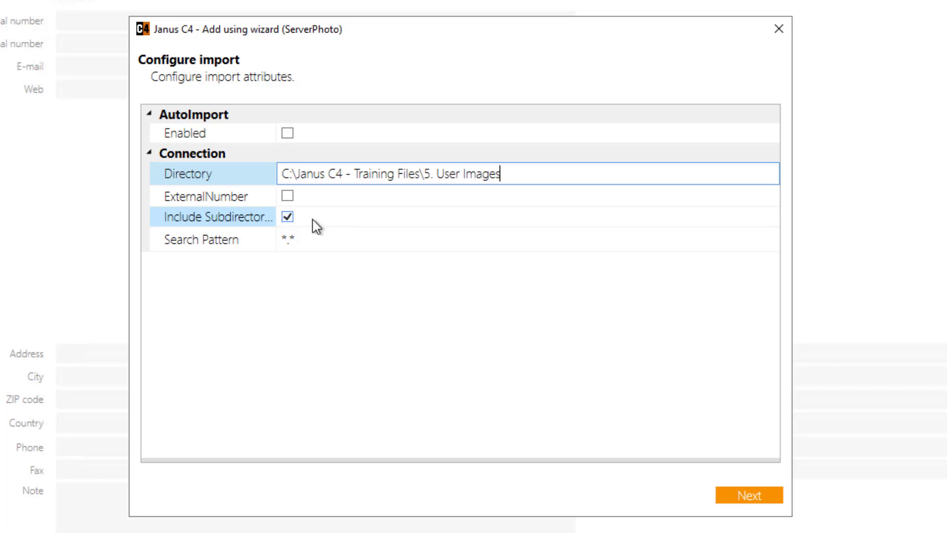
# Check the Search Pattern setting, apply the photo import changes to the server, and finish the wizard.
pyautogui.click(314, 240)
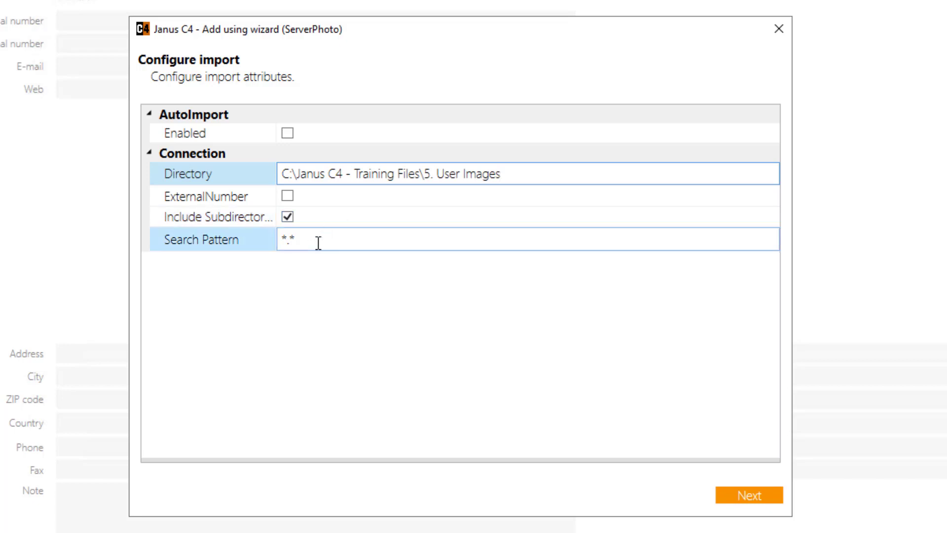
pyautogui.click(732, 490)
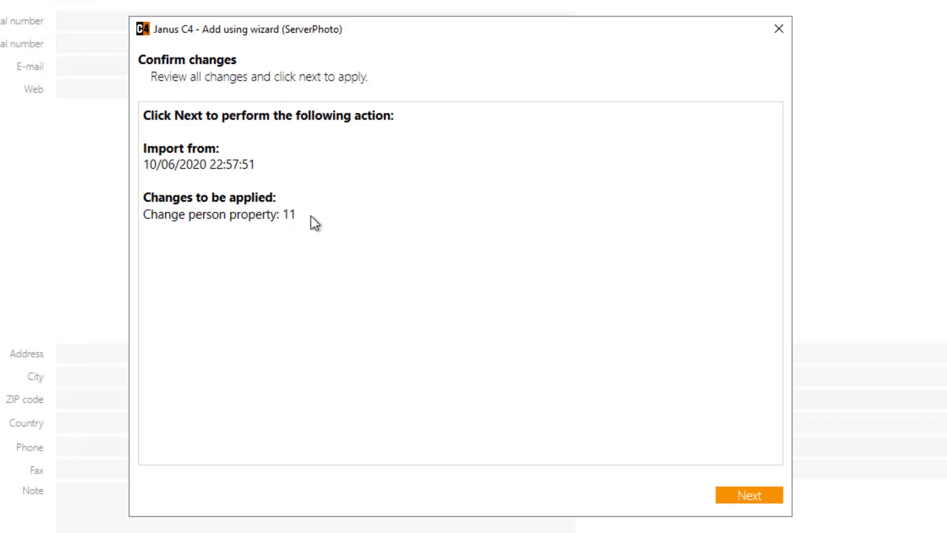
pyautogui.click(751, 498)
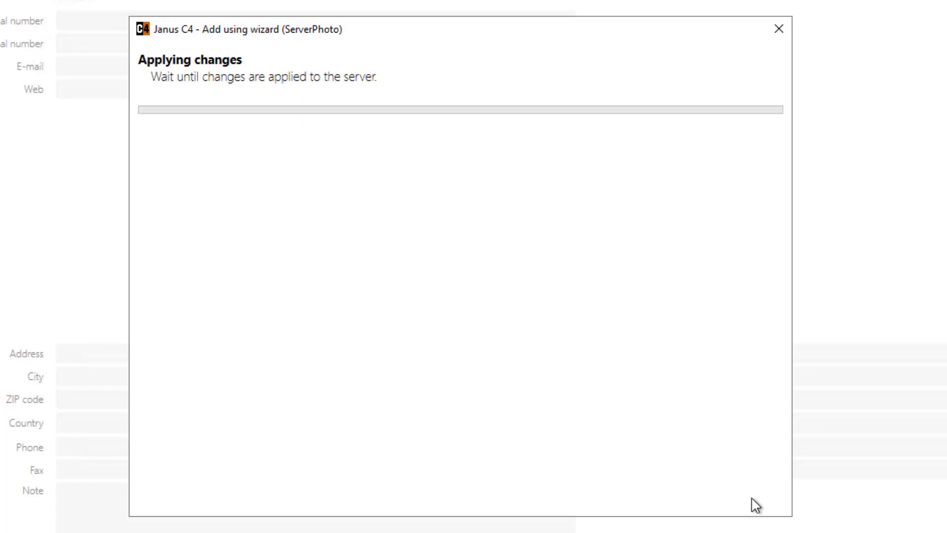
pyautogui.click(752, 499)
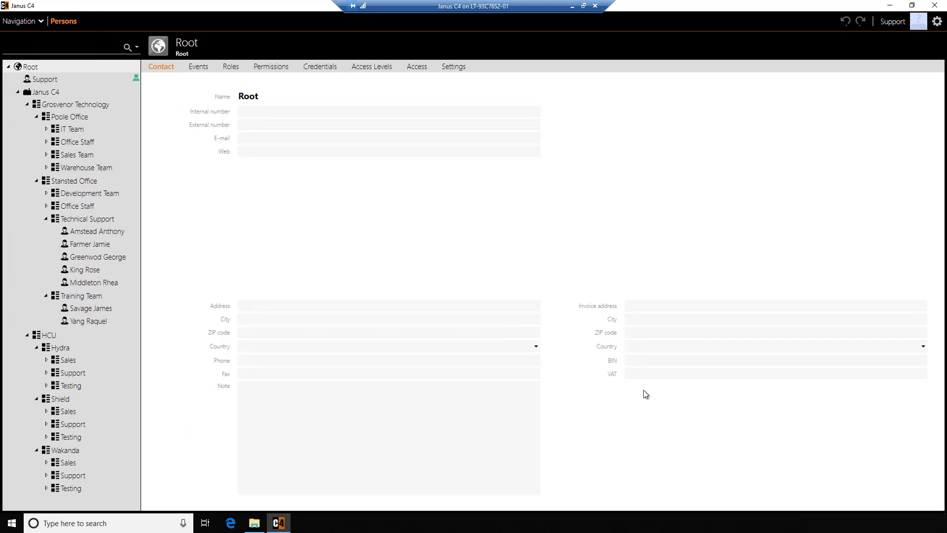
# Examine the photos on the contact records of the people under Technical Support and Training Team.
pyautogui.click(105, 234)
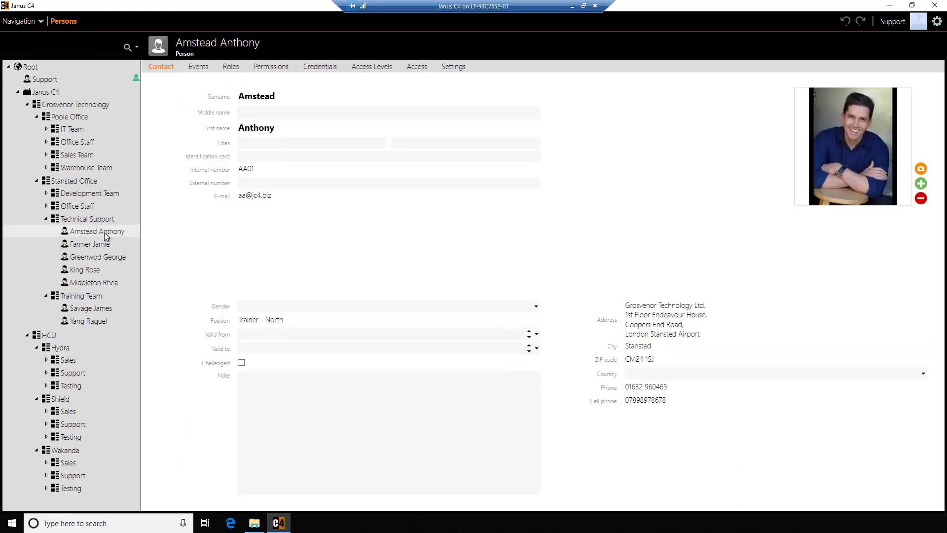
pyautogui.click(105, 246)
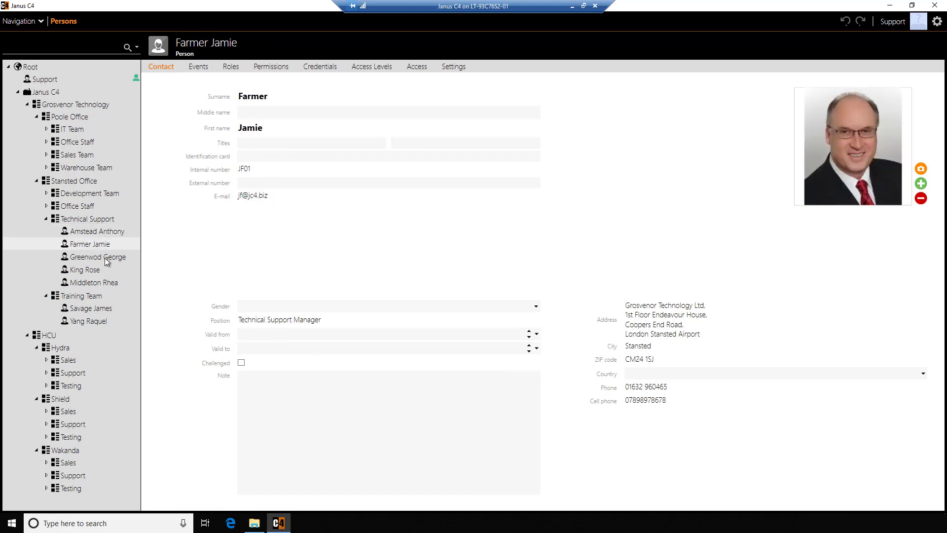
pyautogui.click(107, 259)
pyautogui.click(105, 272)
pyautogui.click(95, 283)
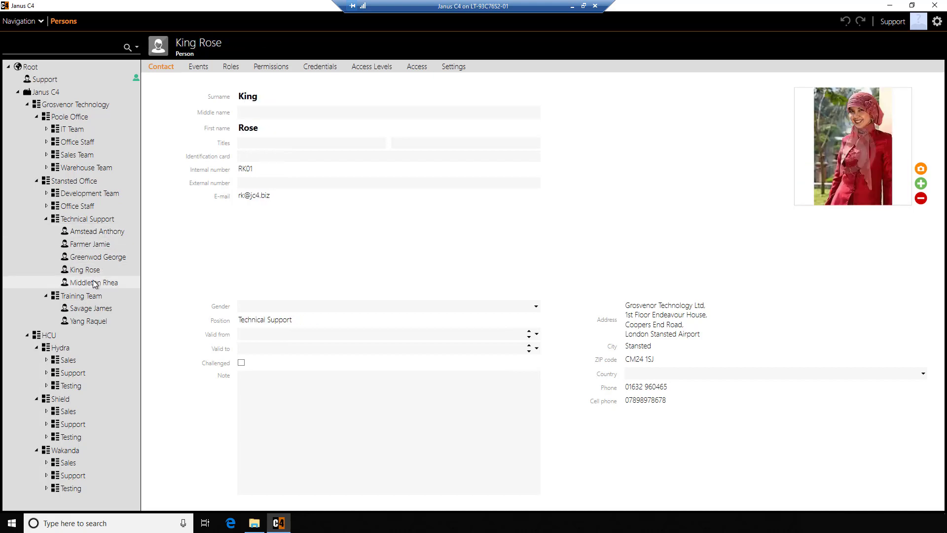
pyautogui.click(93, 309)
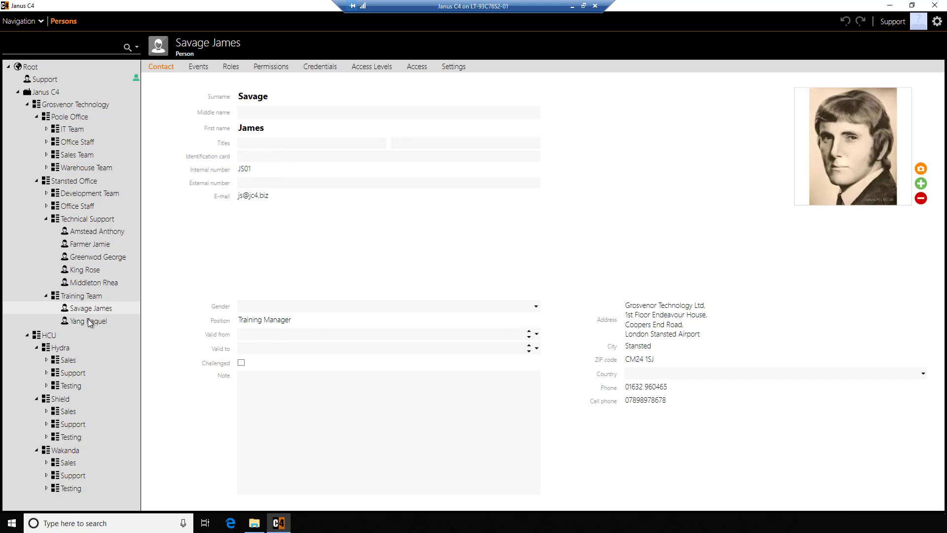
pyautogui.click(88, 319)
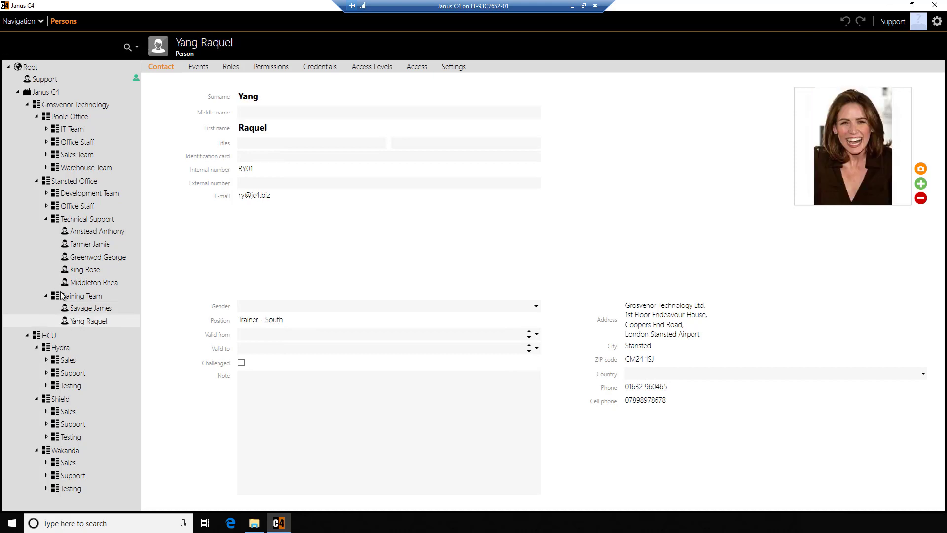
pyautogui.click(104, 233)
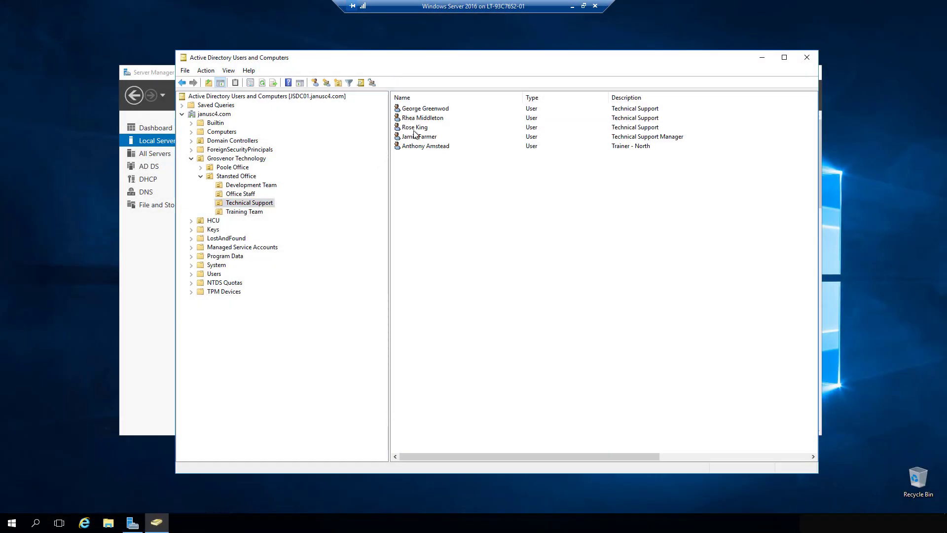
# In Active Directory Users and Computers, move the Trainer - North user from Technical Support to the Training Team unit.
pyautogui.click(430, 145)
pyautogui.moveTo(430, 145); pyautogui.dragTo(257, 213)
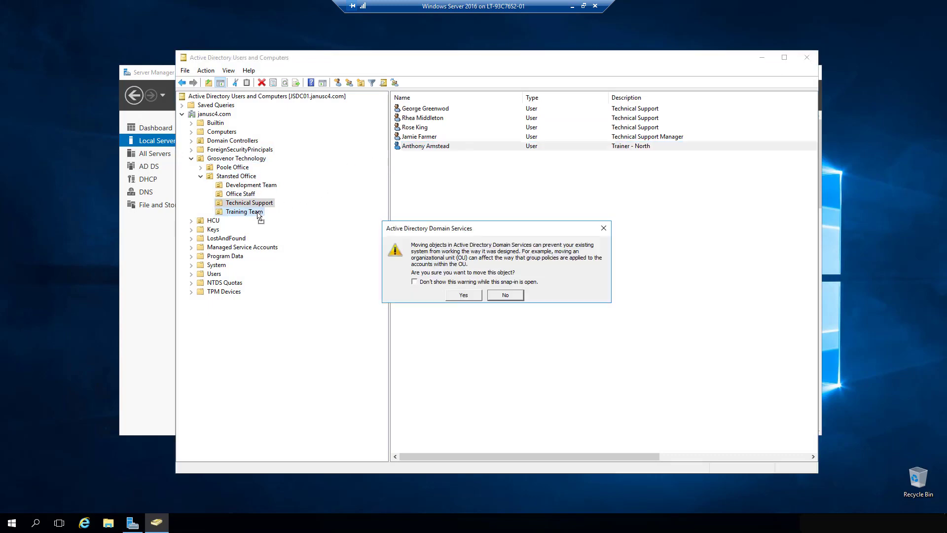
pyautogui.click(464, 295)
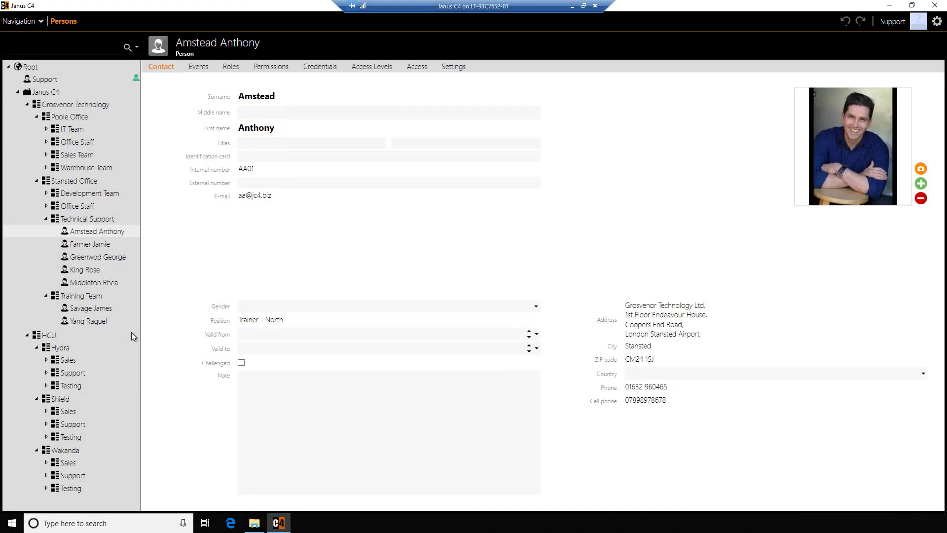
# Back in Janus C4, synchronize the Active Directory Integration connector and resolve the pending credentials synchronization.
pyautogui.click(34, 22)
pyautogui.click(56, 137)
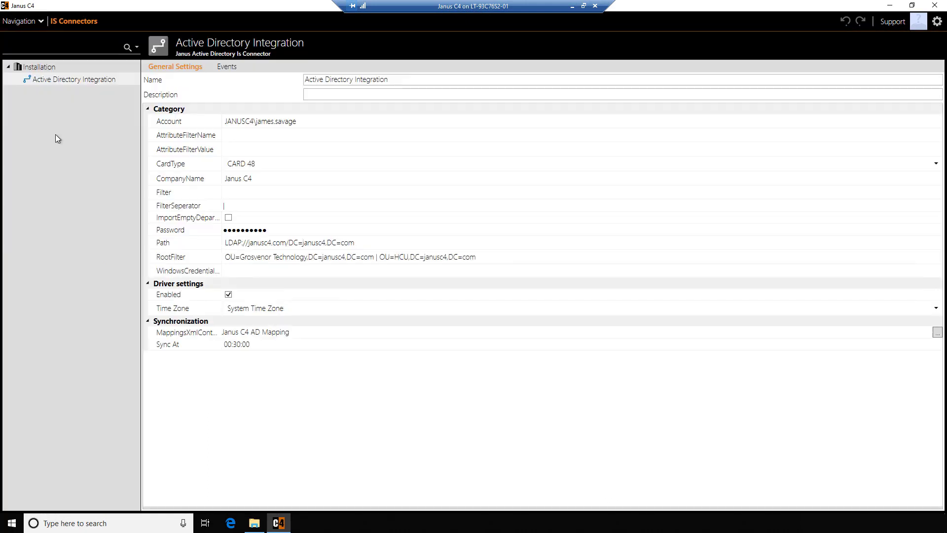
pyautogui.rightClick(54, 83)
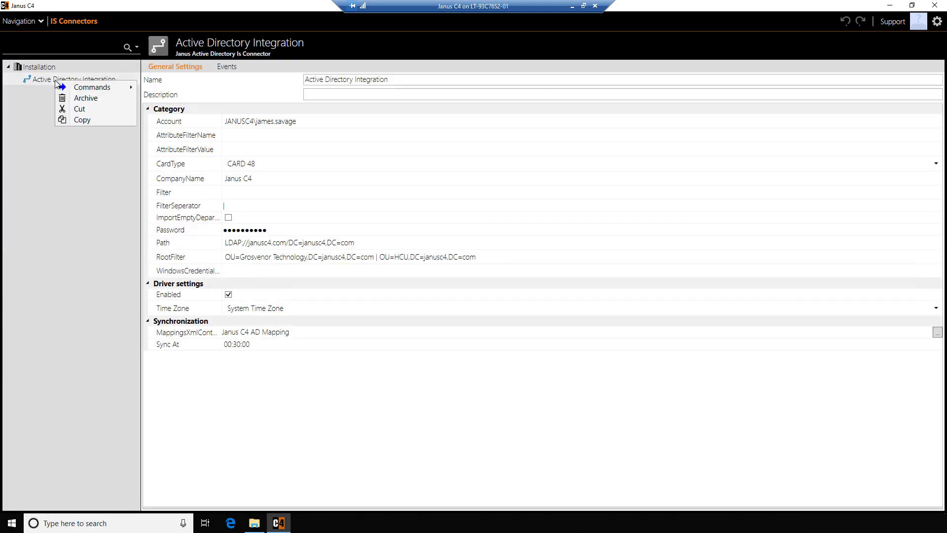
pyautogui.moveTo(111, 88)
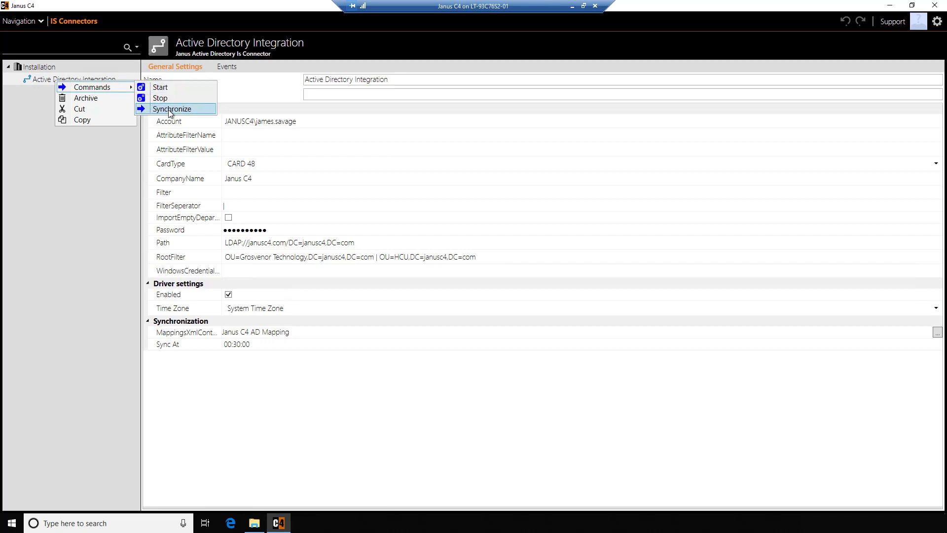
pyautogui.click(165, 104)
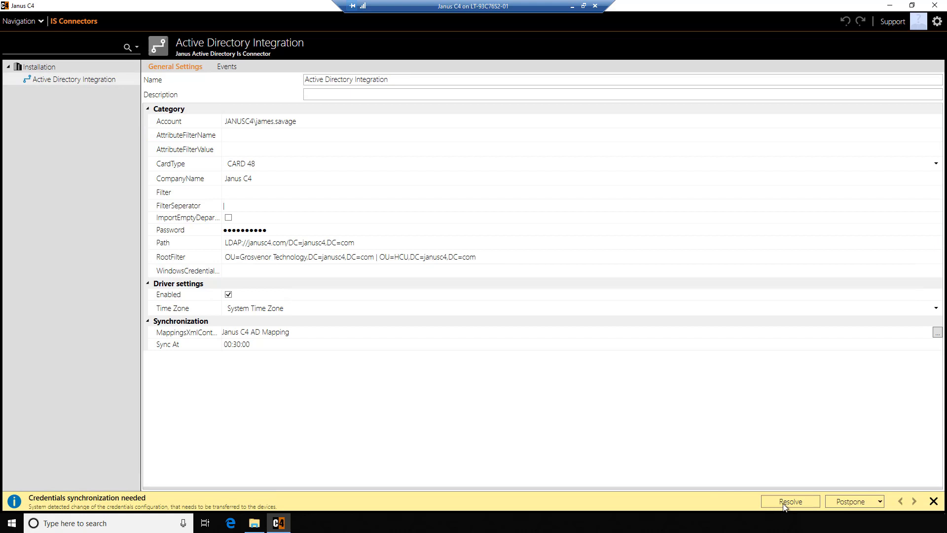
pyautogui.click(790, 501)
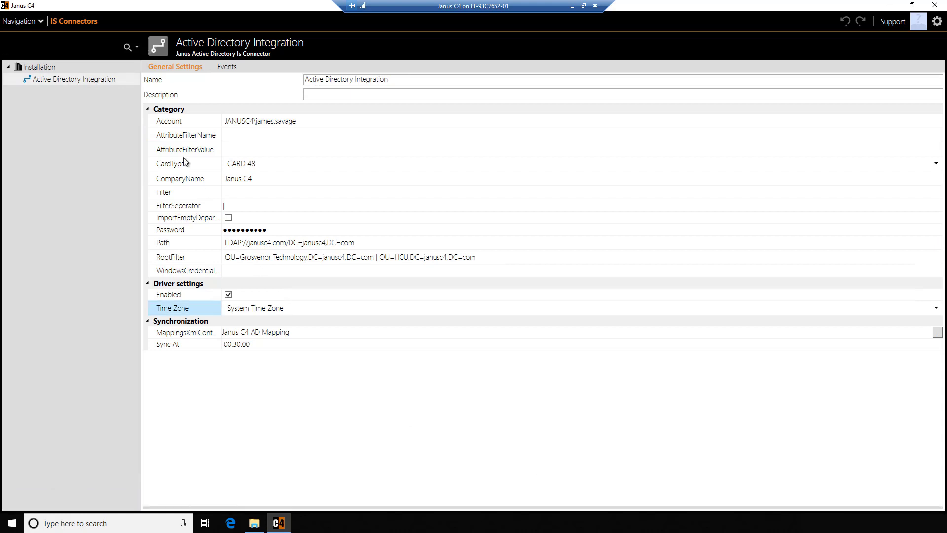
# Return to Persons and check the Trainer - North contact record under Training Team.
pyautogui.click(34, 21)
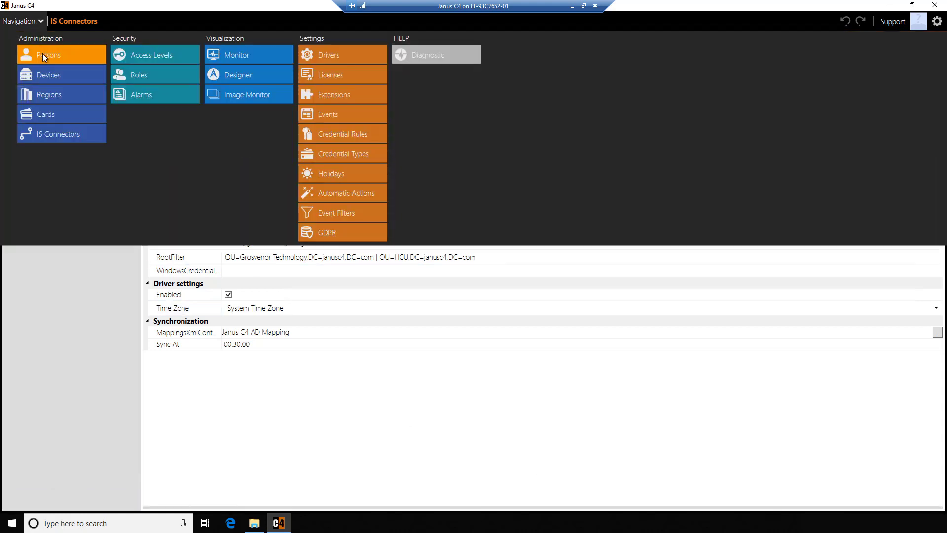
pyautogui.click(43, 55)
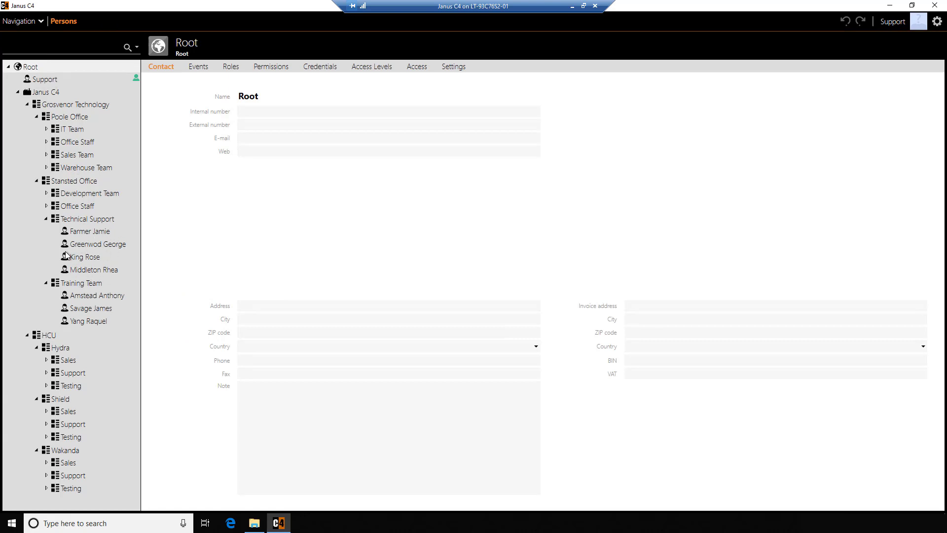
pyautogui.click(94, 298)
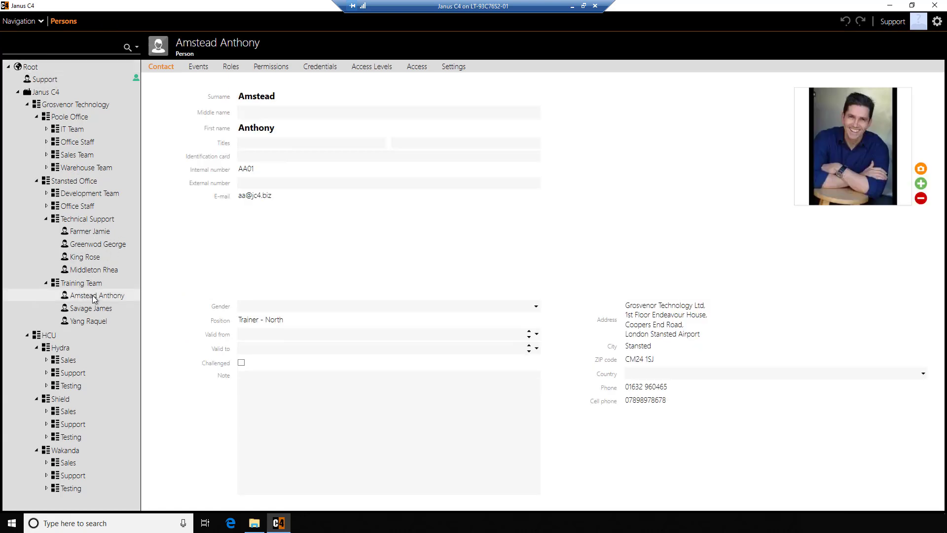